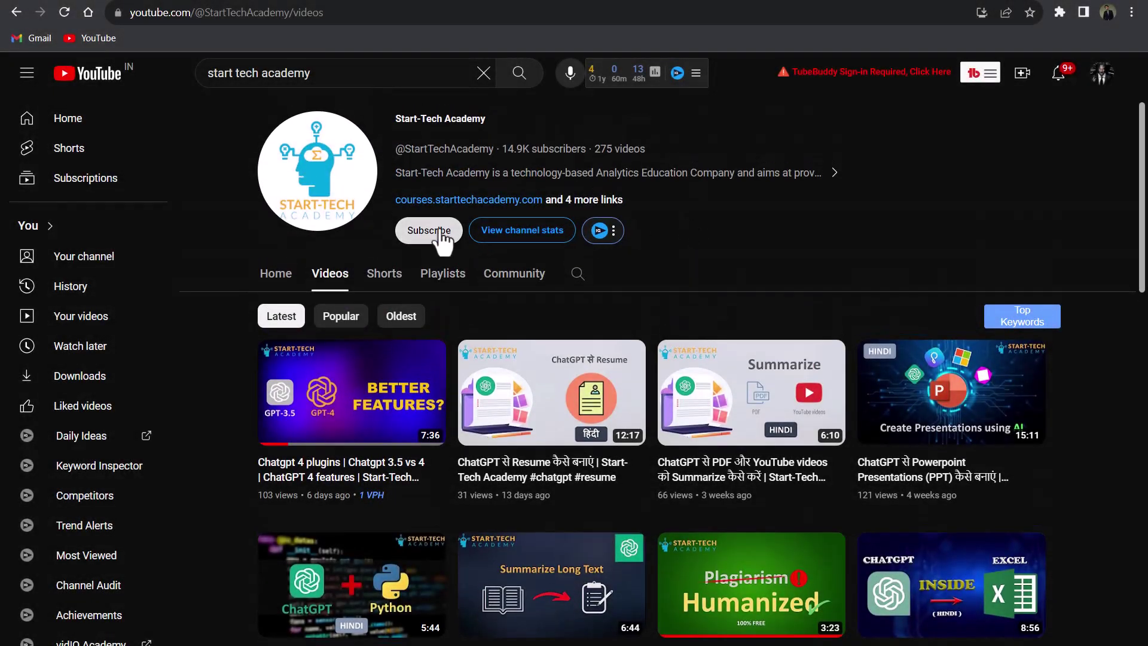
Subscribe to the Start-Tech Academy YouTube channel and scroll through its videos.
click(485, 231)
scroll(692, 275, down, 7)
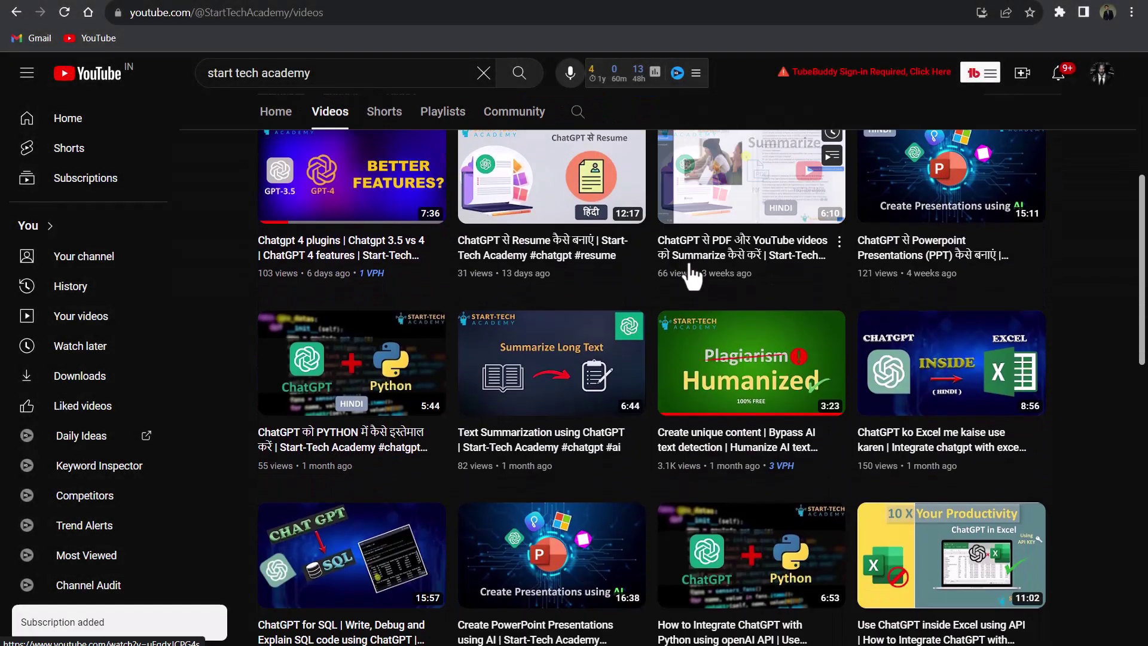
scroll(692, 275, up, 8)
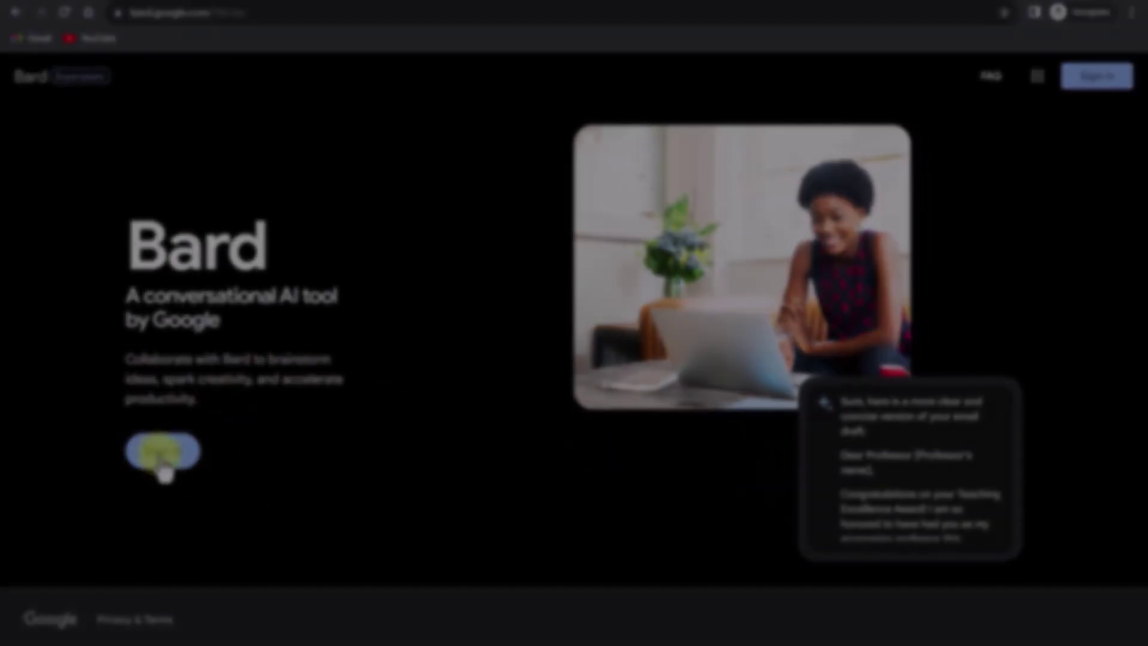
Sign in to Bard with a Google account and open the Extensions page.
click(160, 451)
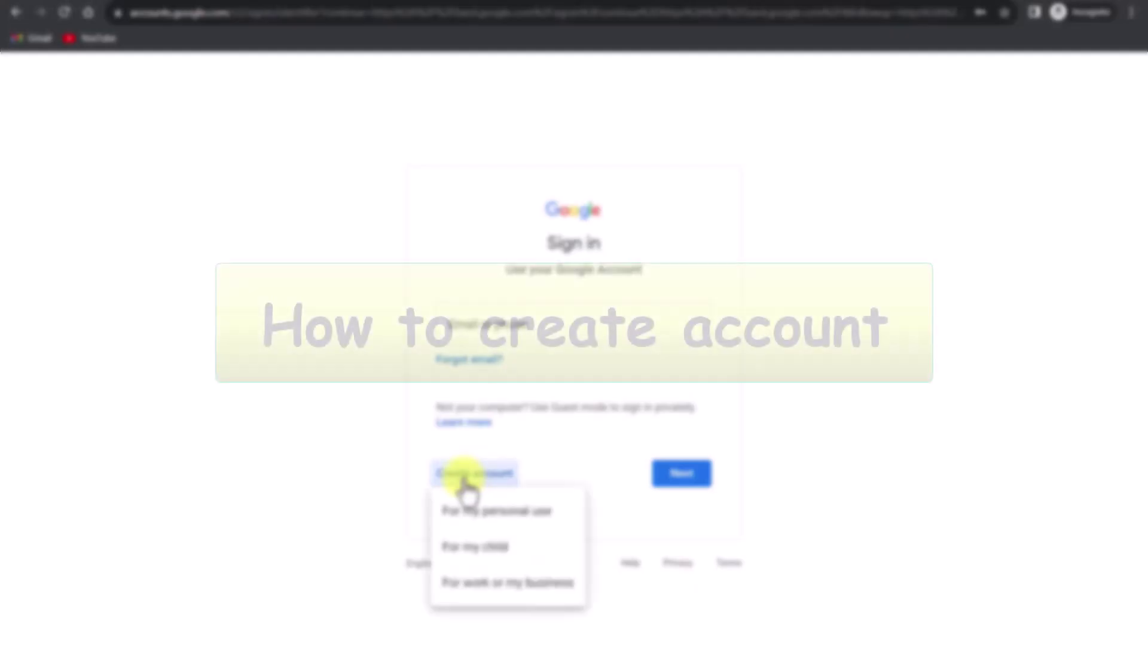
click(482, 513)
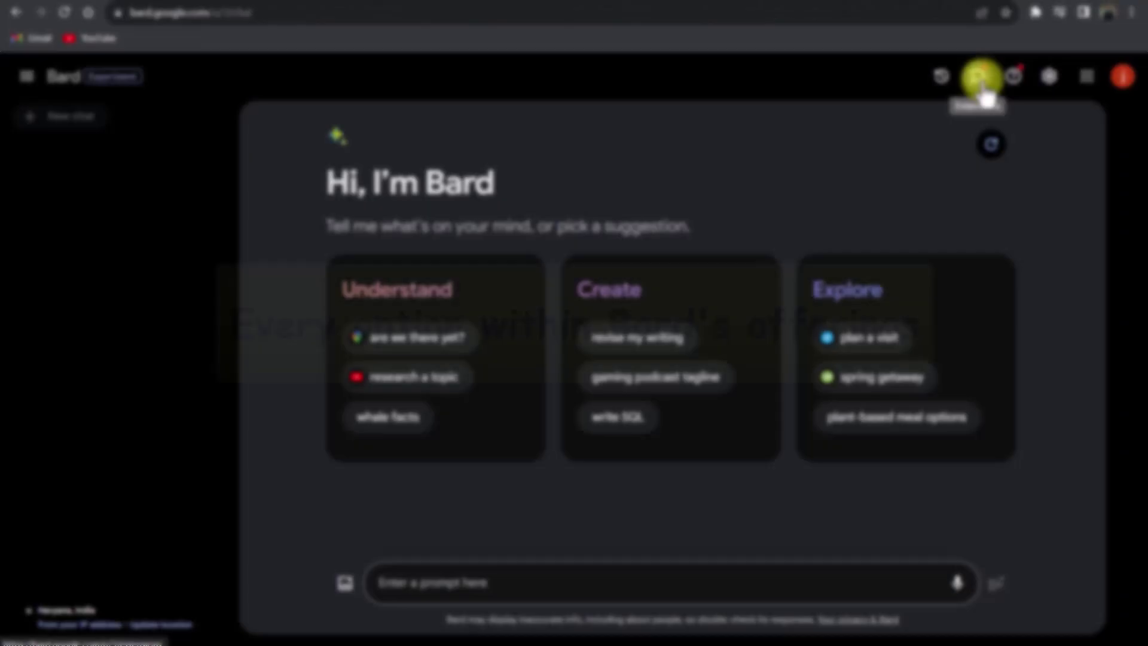
click(980, 74)
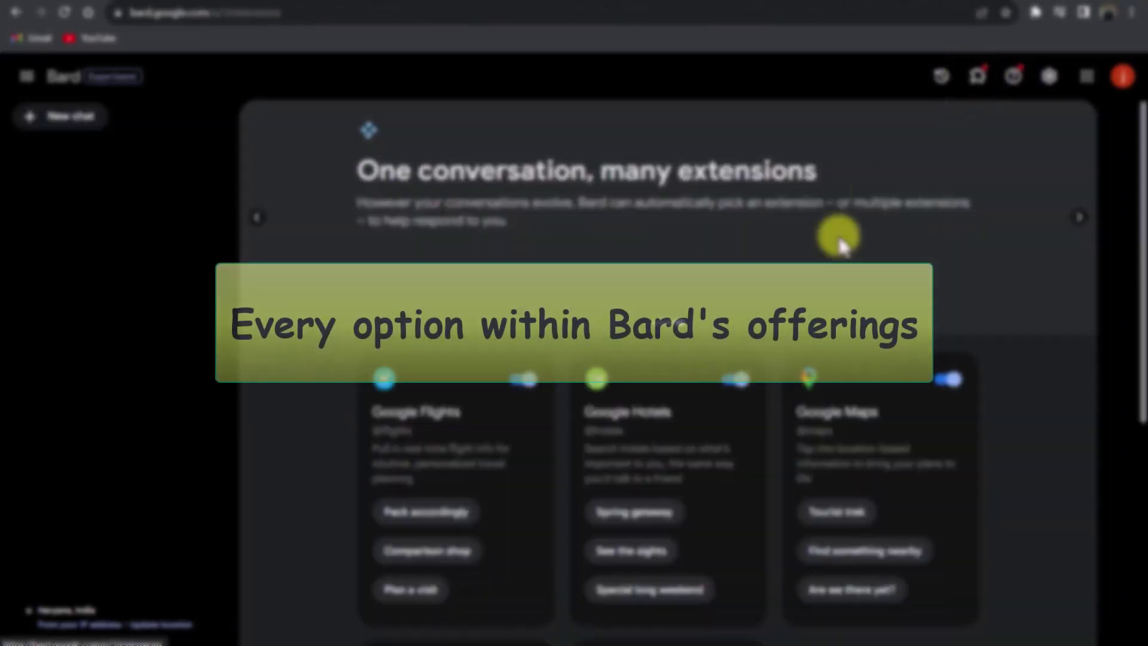
Browse the extensions, then ask Bard for a fictional time-travel story.
scroll(544, 423, down, 2)
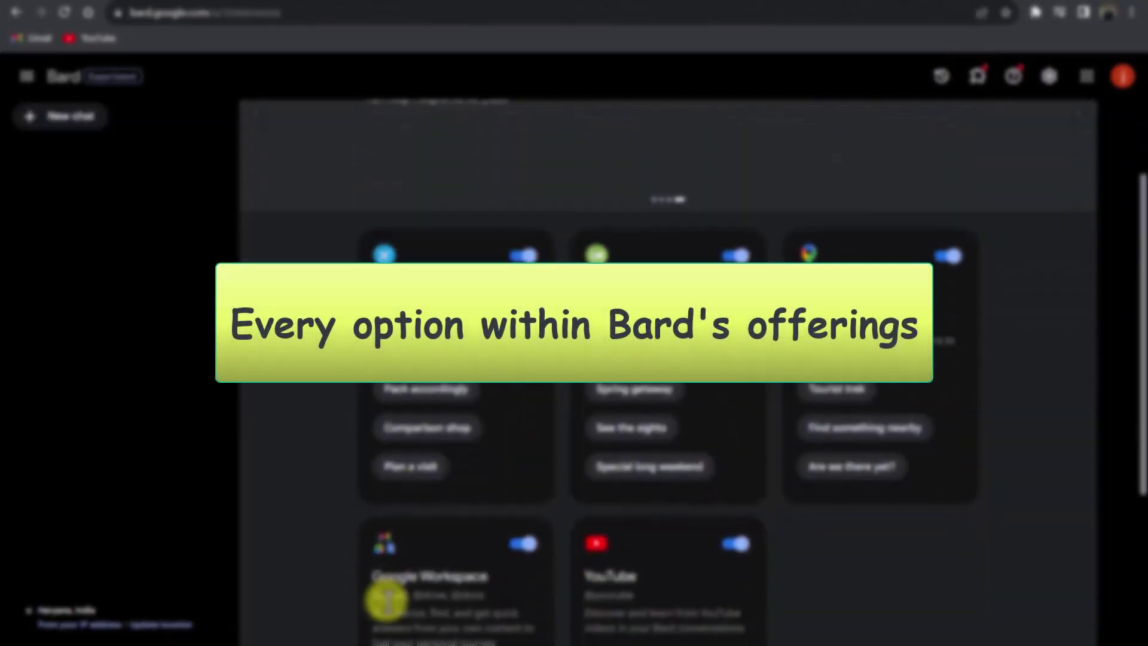
scroll(410, 500, down, 5)
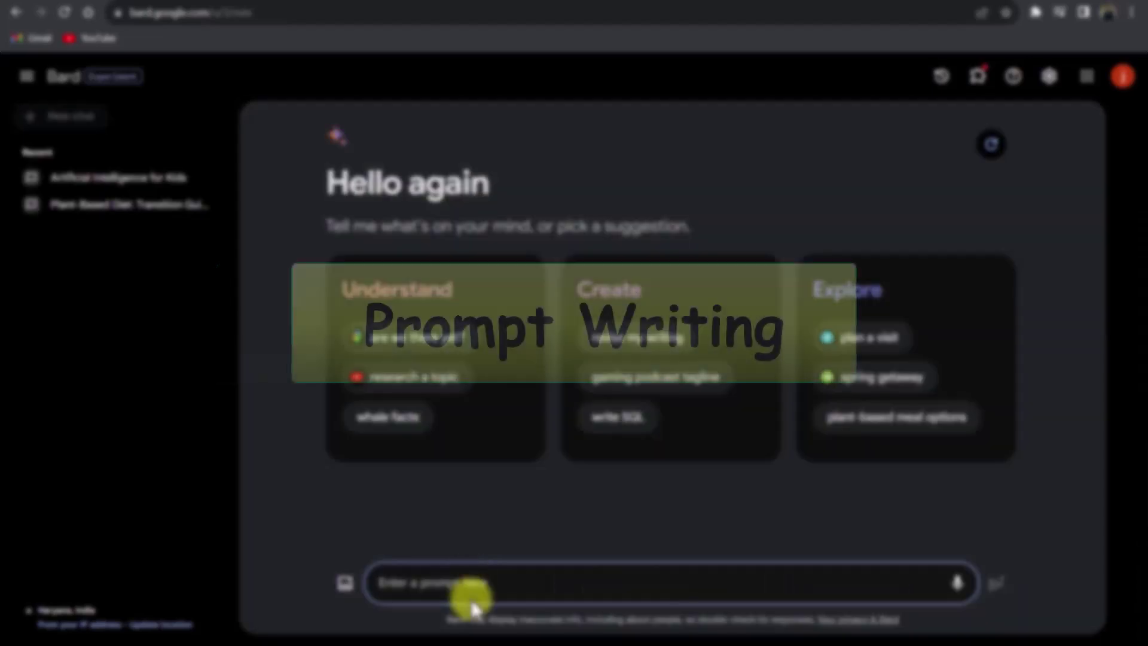
text(Tell me a story or create a fictional scenario involving time travel)
key(Return)
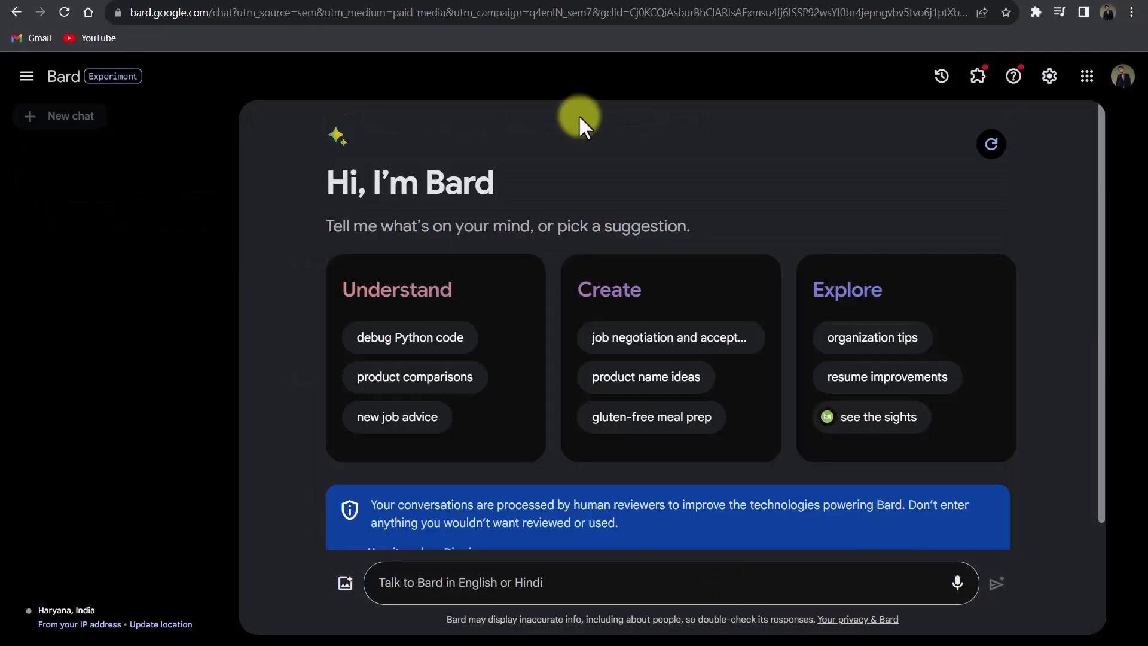
Open a new Chrome Incognito window and go to bard.google.com.
key(ctrl+shift+n)
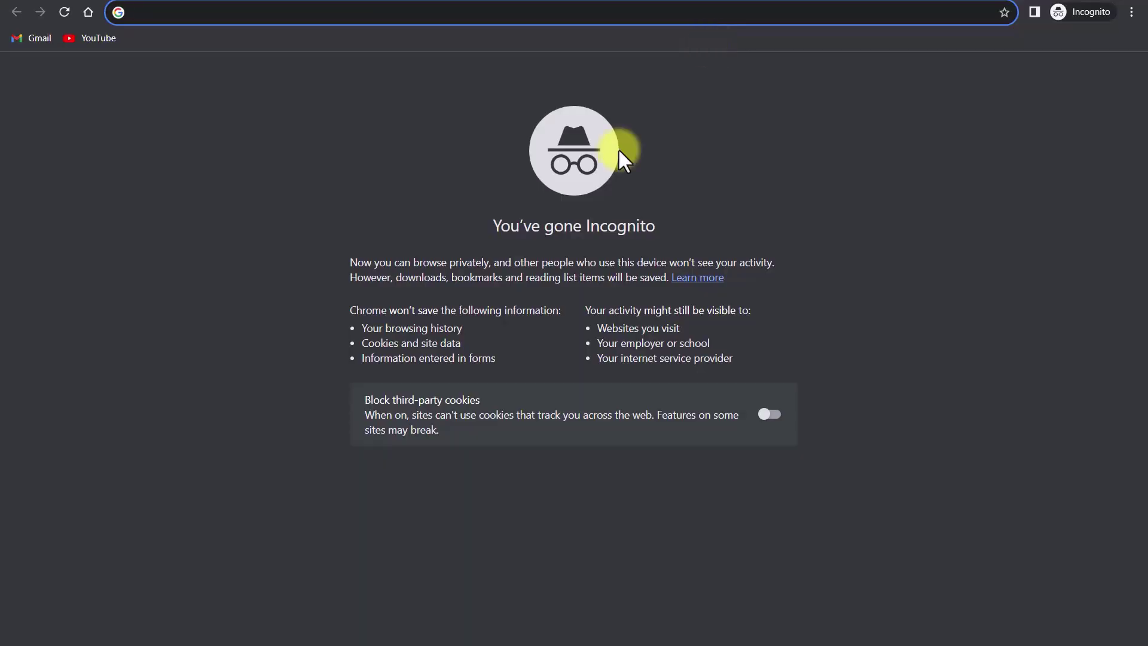
text(bar)
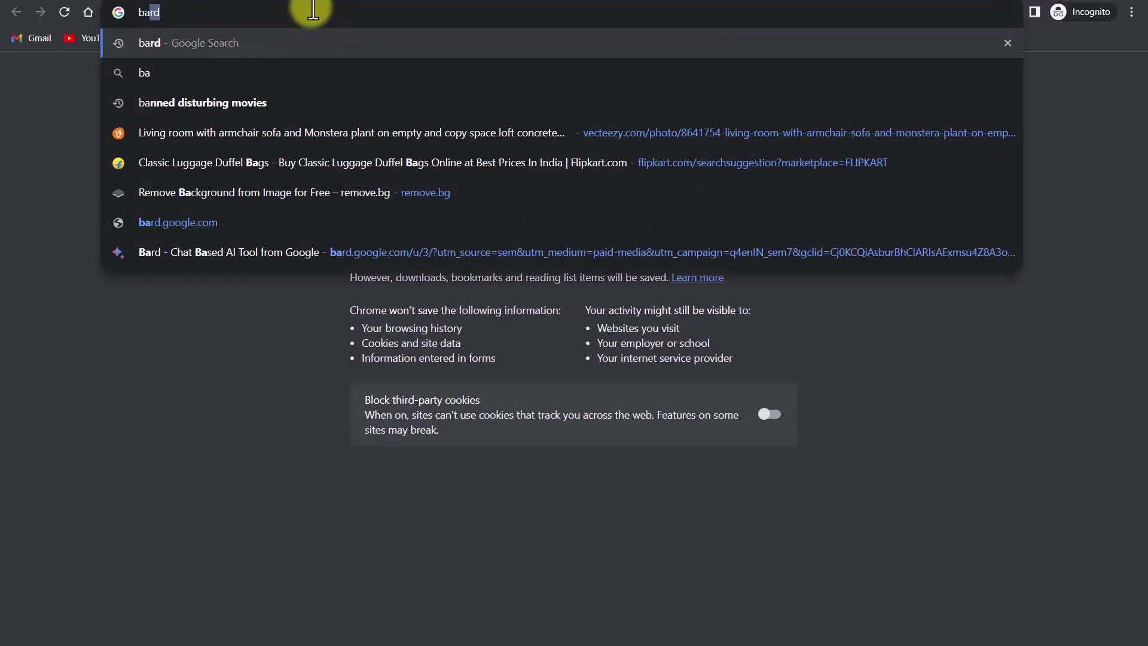
text(d.g)
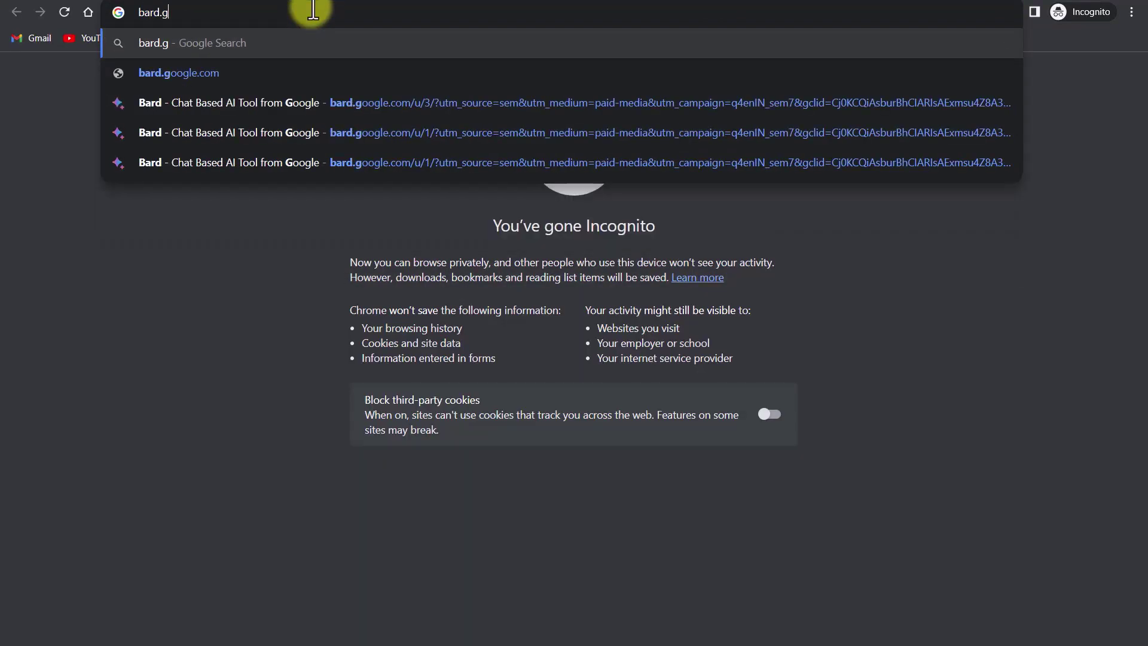
text(oogle.com)
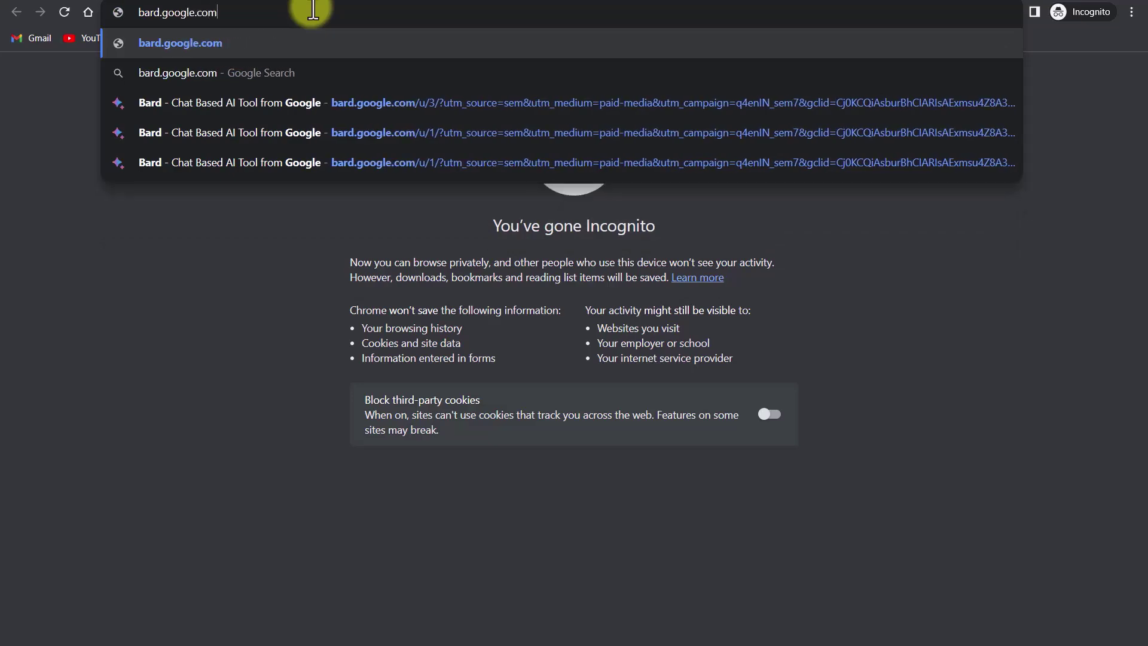
key(Return)
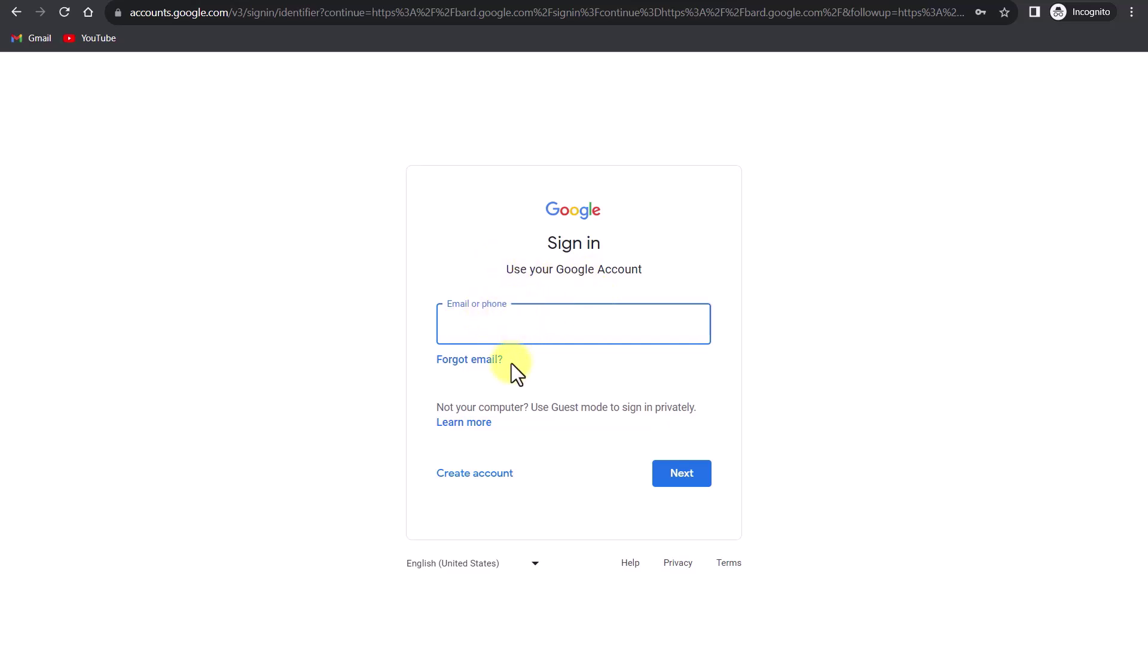
Start a personal Google account with first name 'Start tech' and last name 'academy'.
click(466, 482)
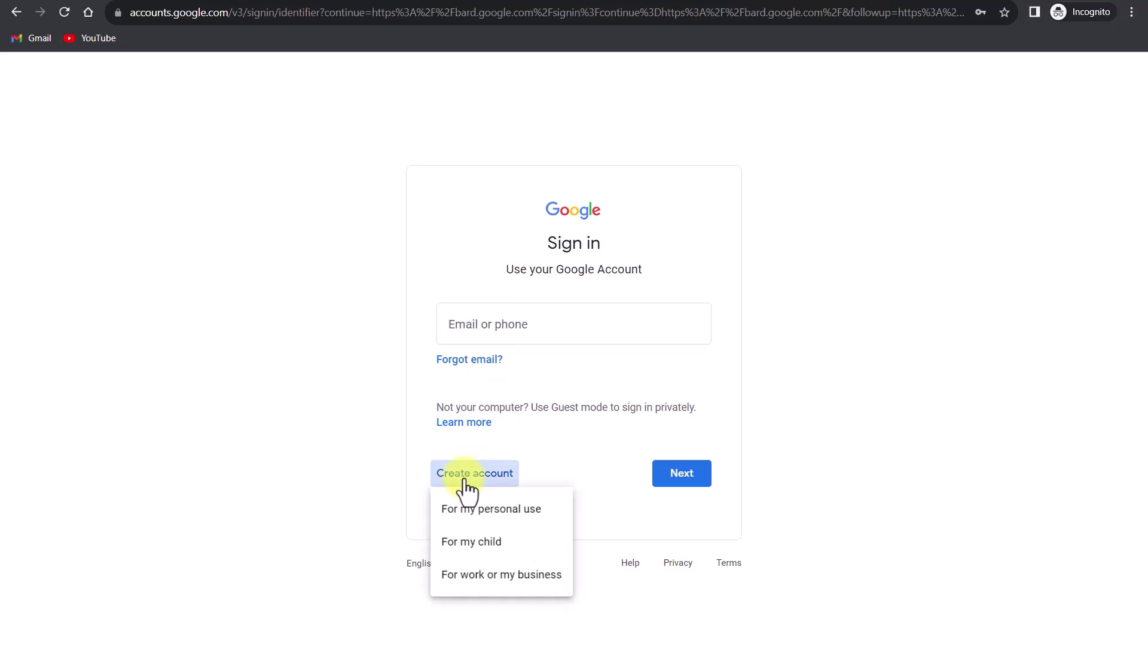
click(487, 520)
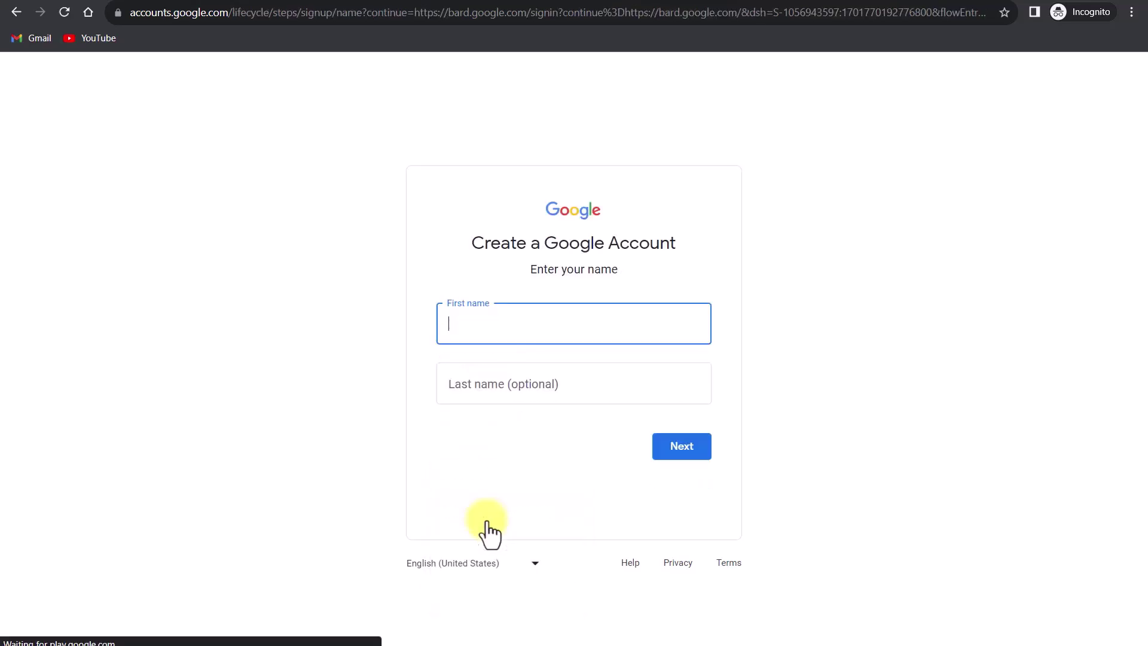
click(477, 329)
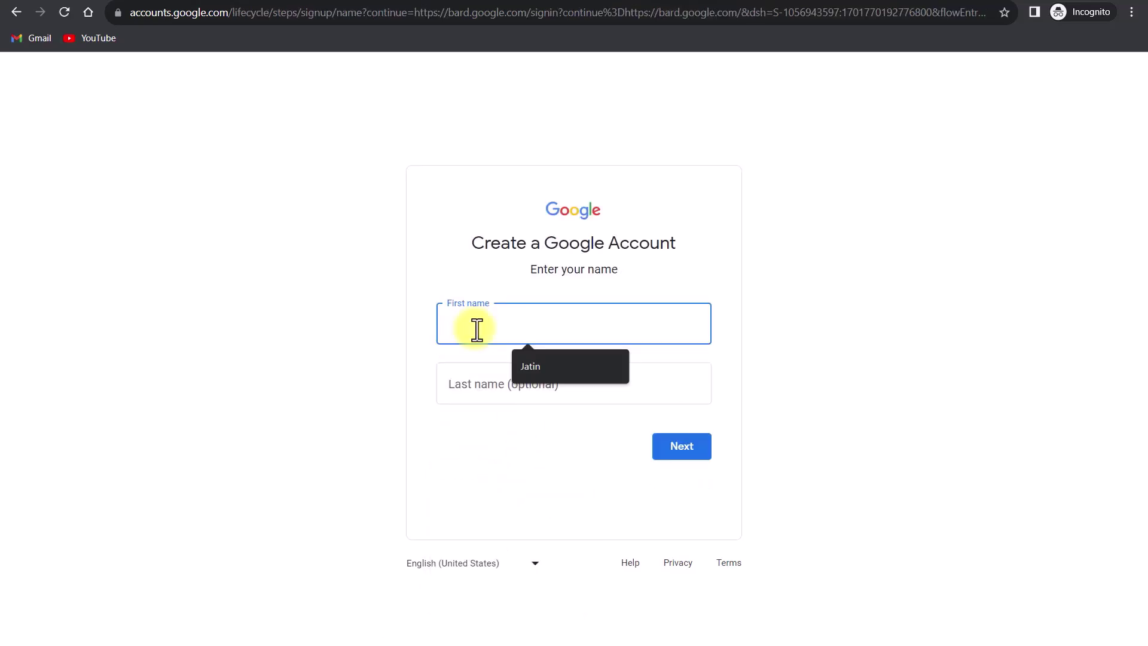
text(Start tech)
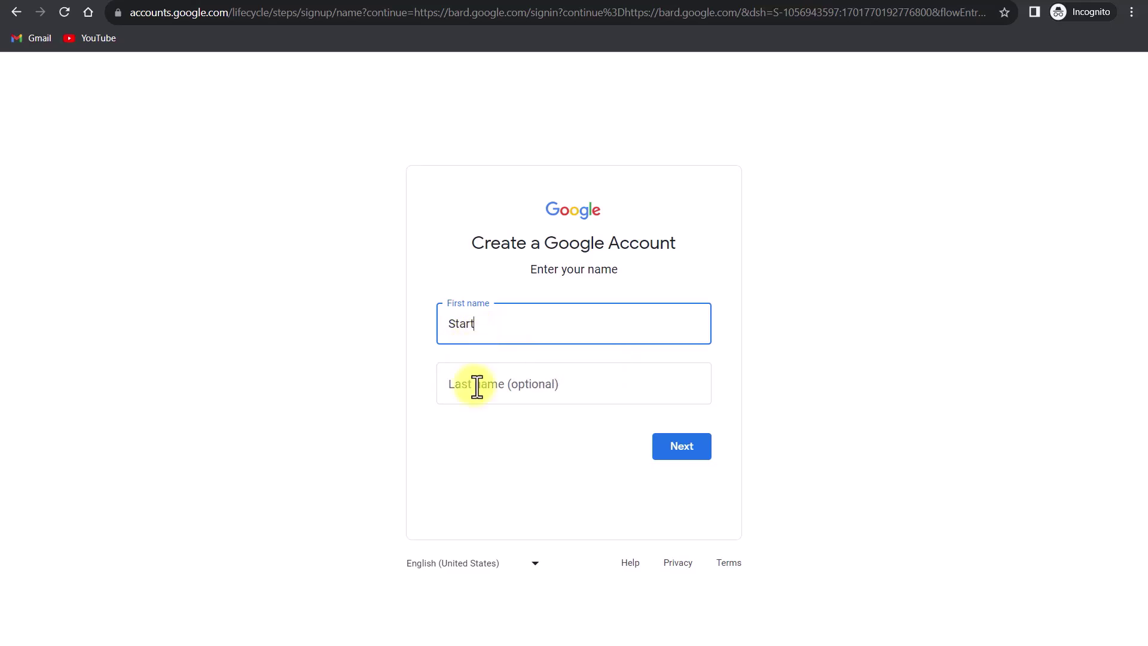
click(496, 376)
text(academy)
Get past the birthday step, accept the suggested Gmail address, and set the password.
click(679, 449)
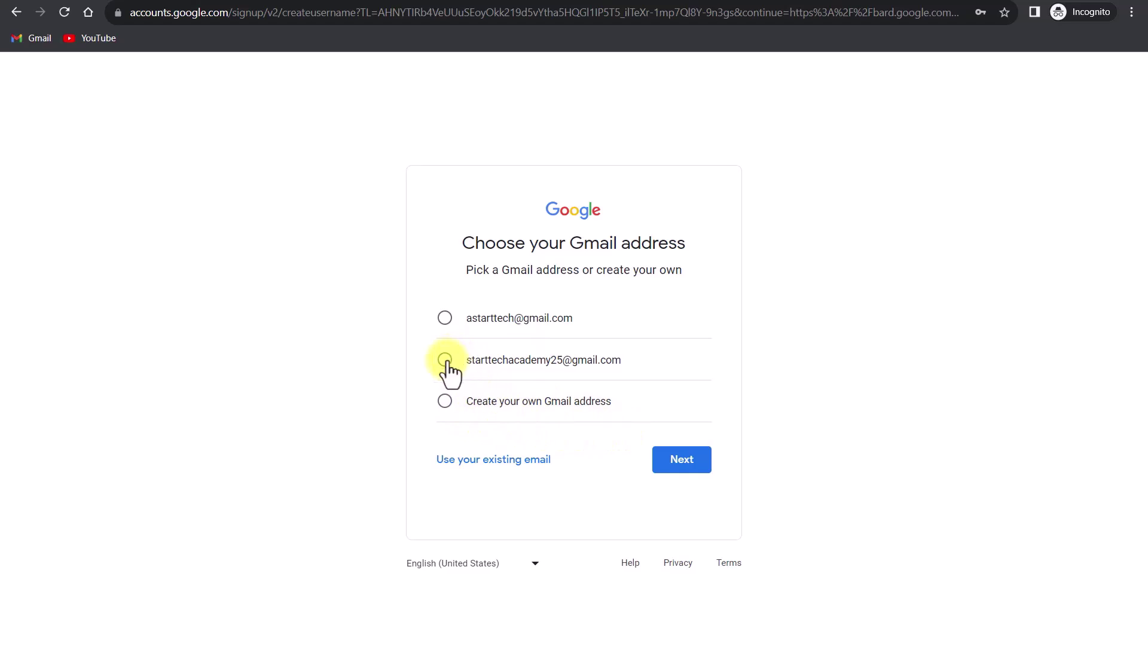
click(671, 462)
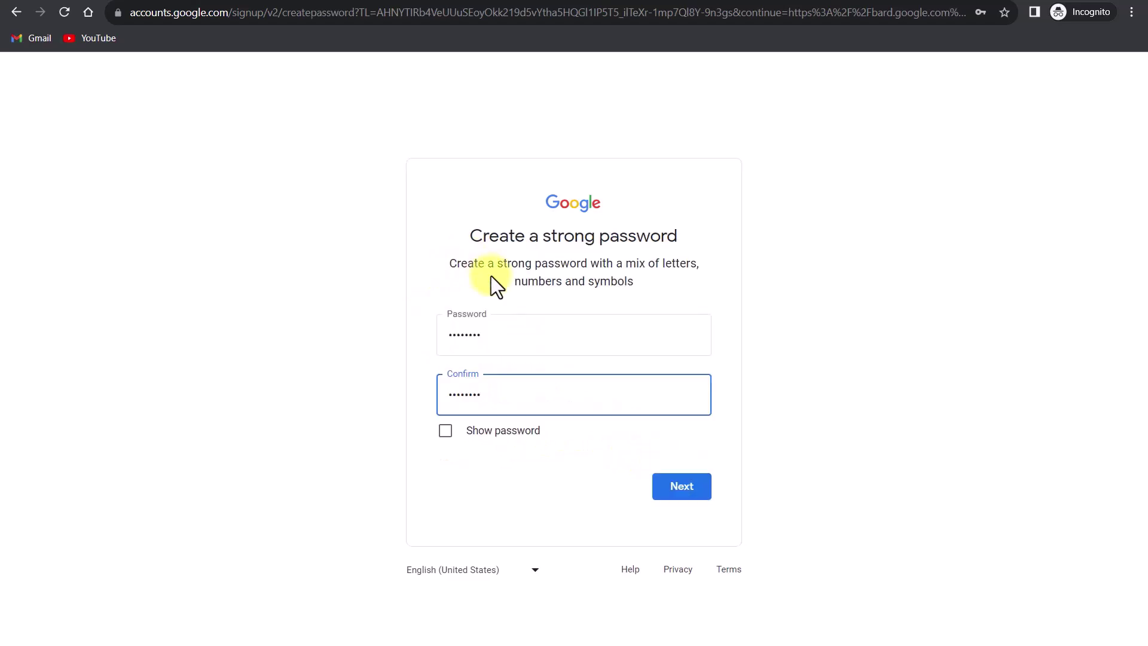
click(672, 489)
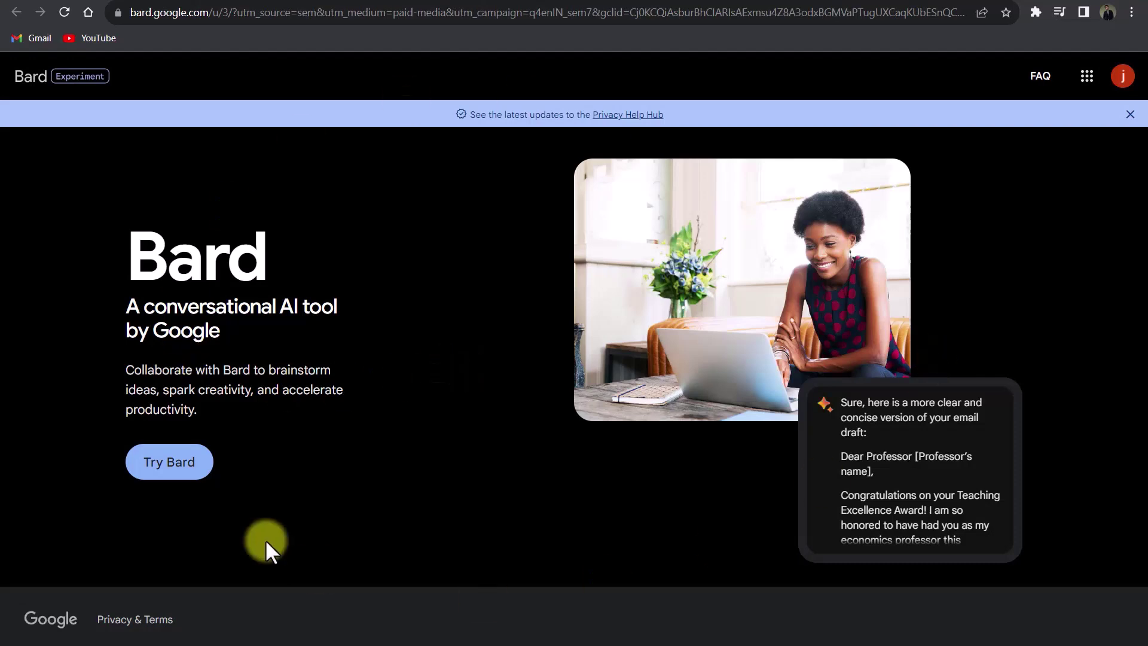
Open Bard from its landing page, read the privacy notice, and agree to the terms.
click(172, 466)
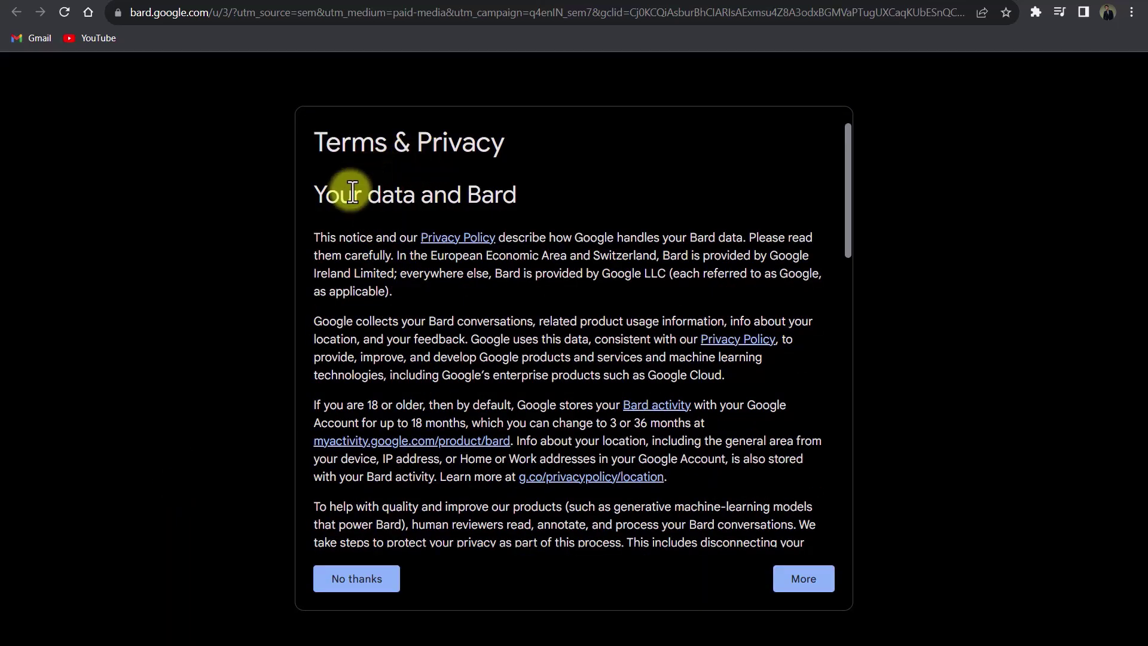
scroll(384, 194, down, 10)
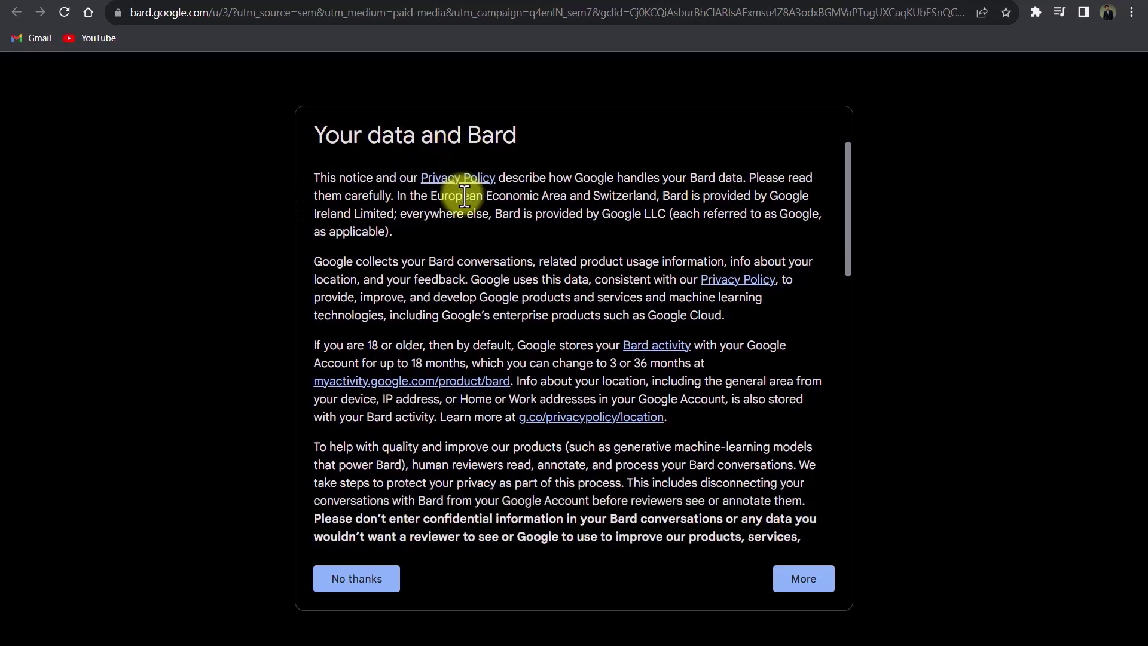
scroll(488, 173, down, 5)
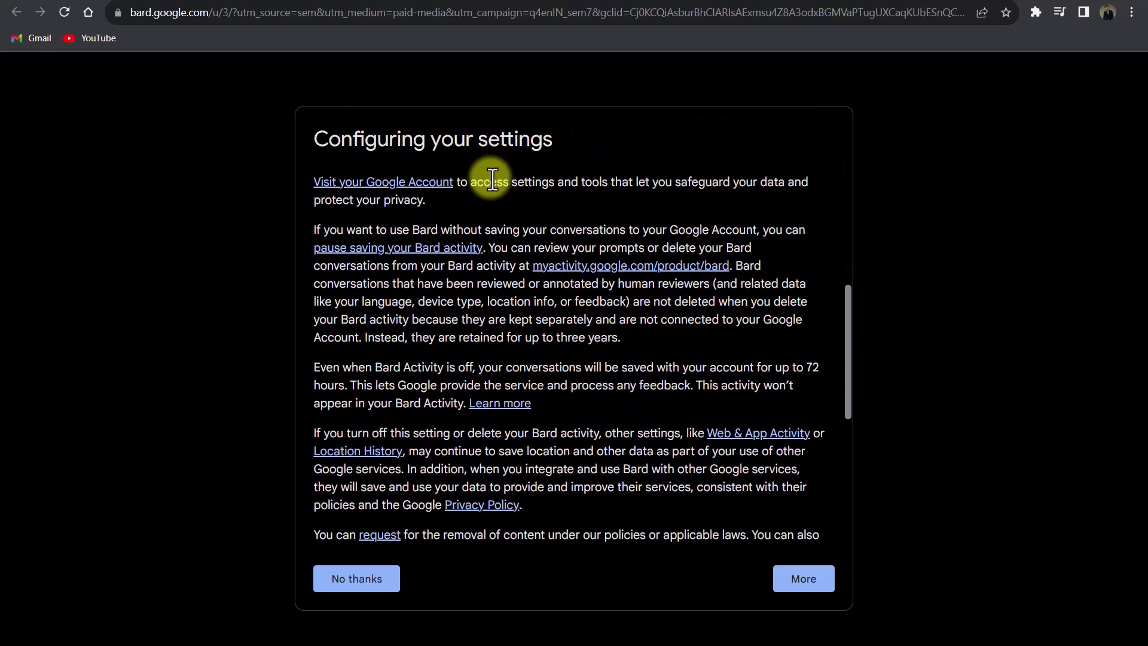
scroll(389, 310, down, 3)
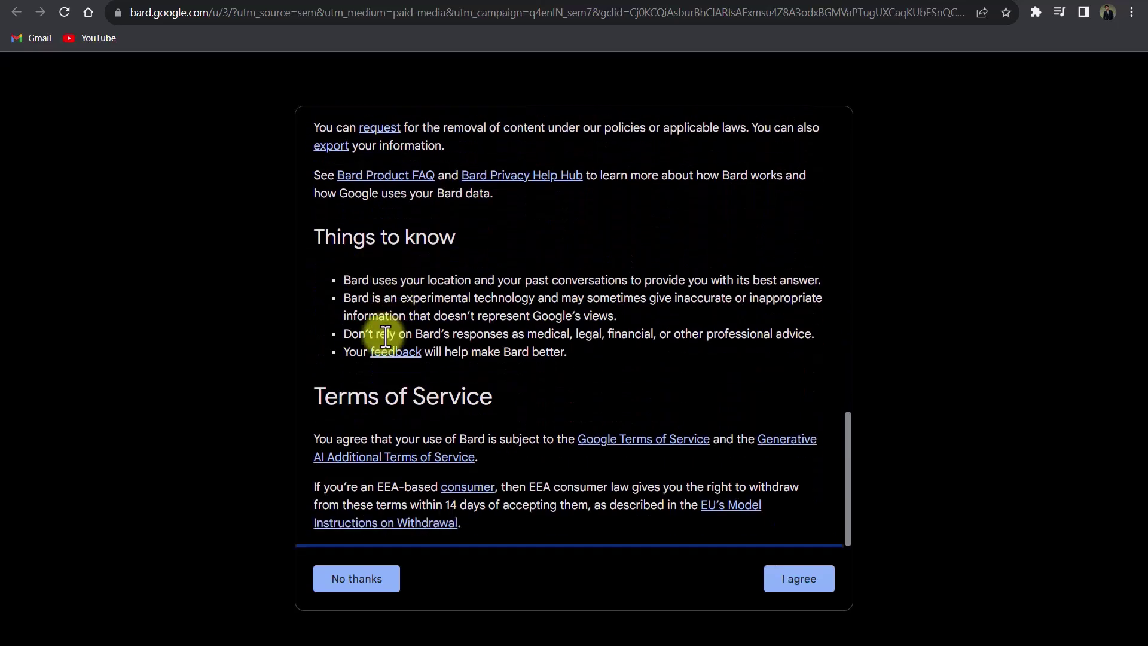
scroll(477, 231, up, 2)
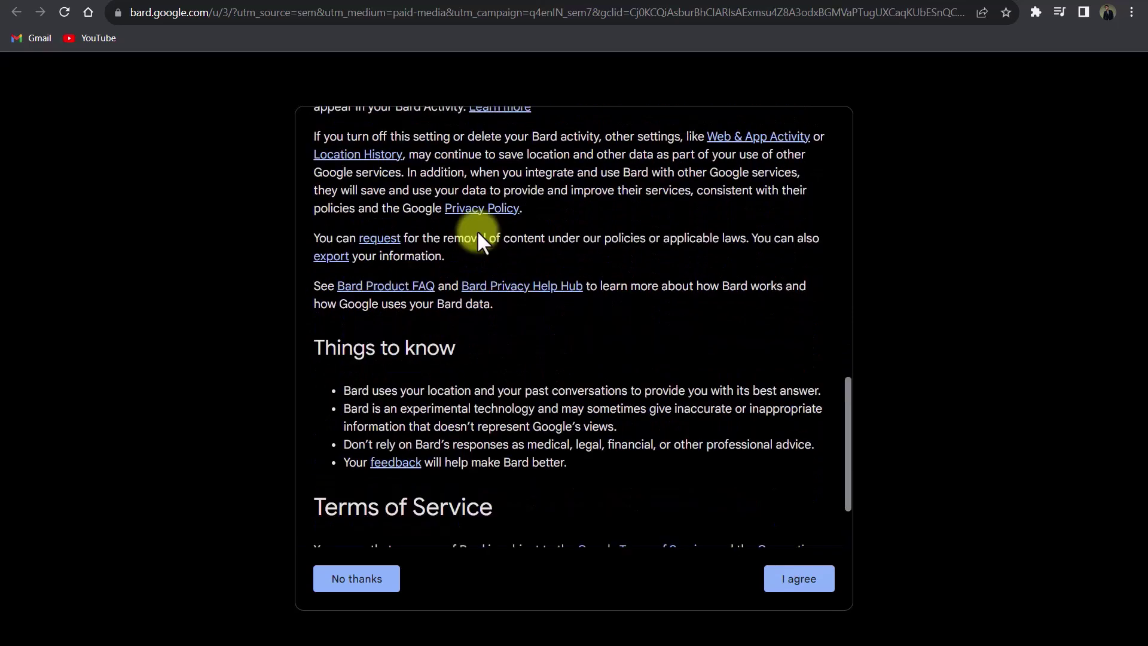
scroll(477, 231, up, 1)
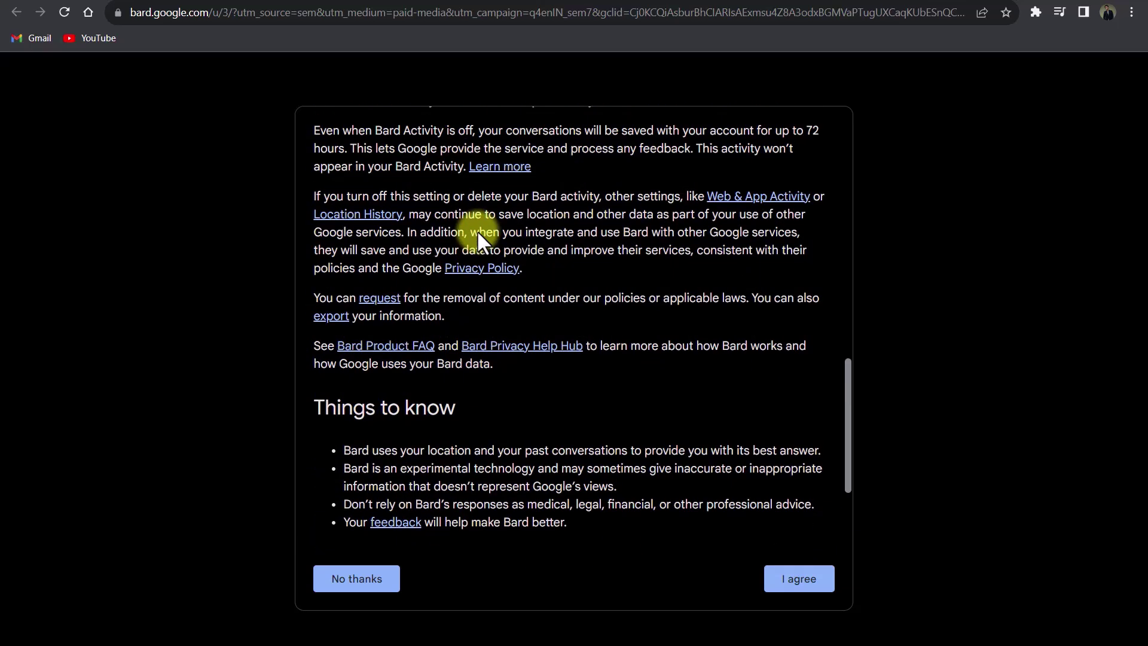
scroll(476, 229, down, 1)
scroll(478, 242, down, 1)
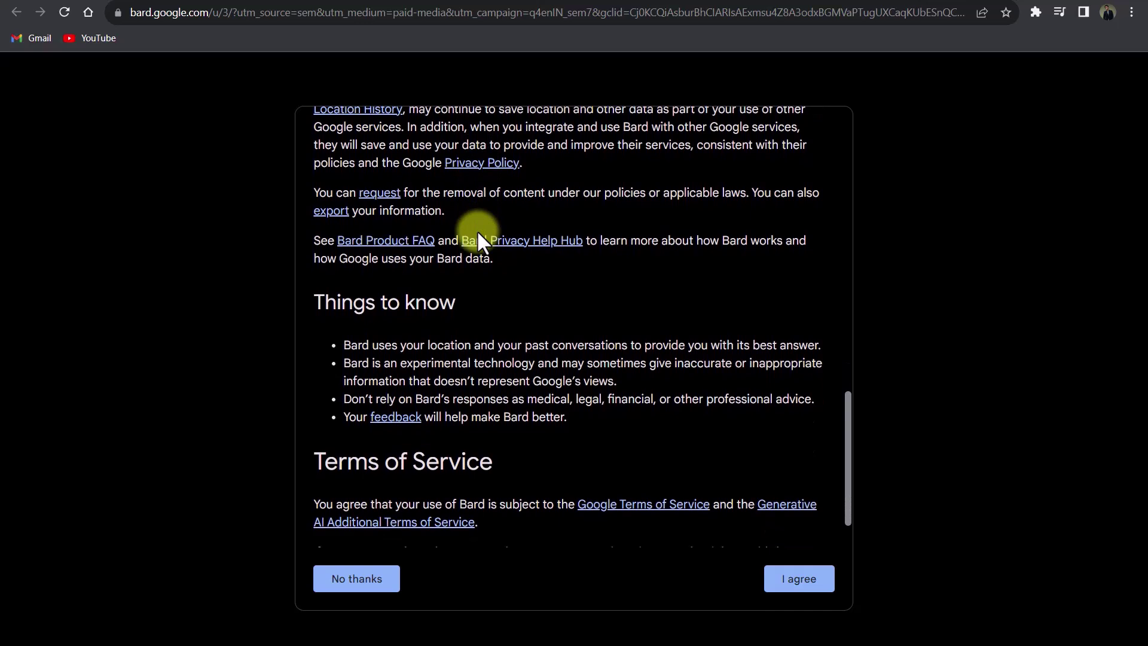
scroll(476, 230, down, 1)
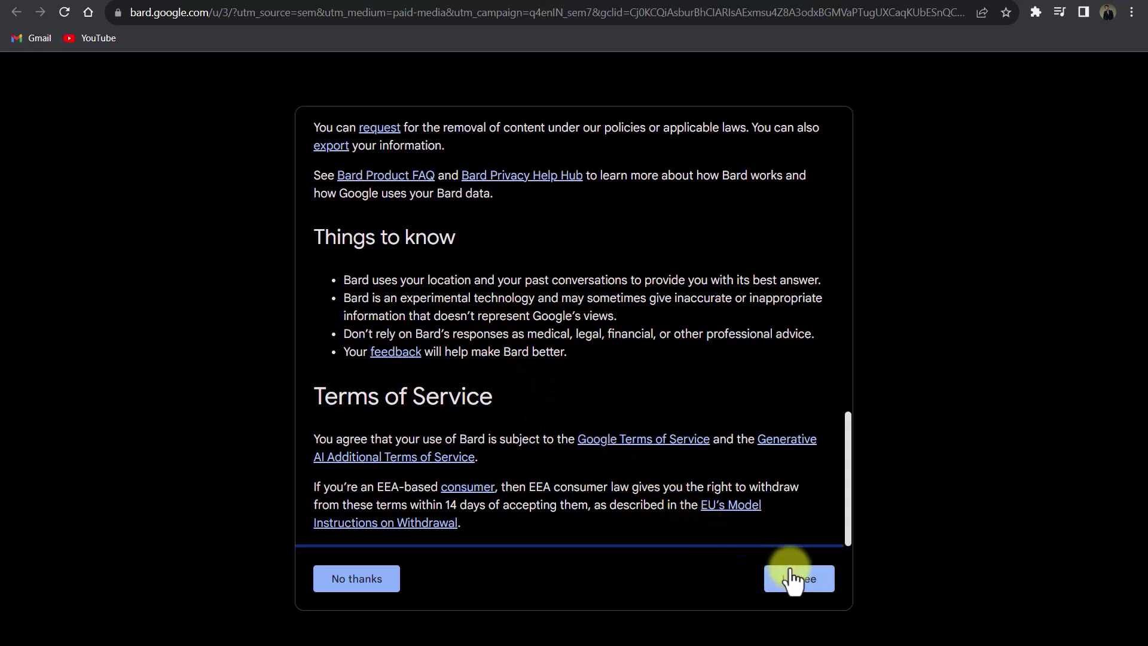
click(806, 589)
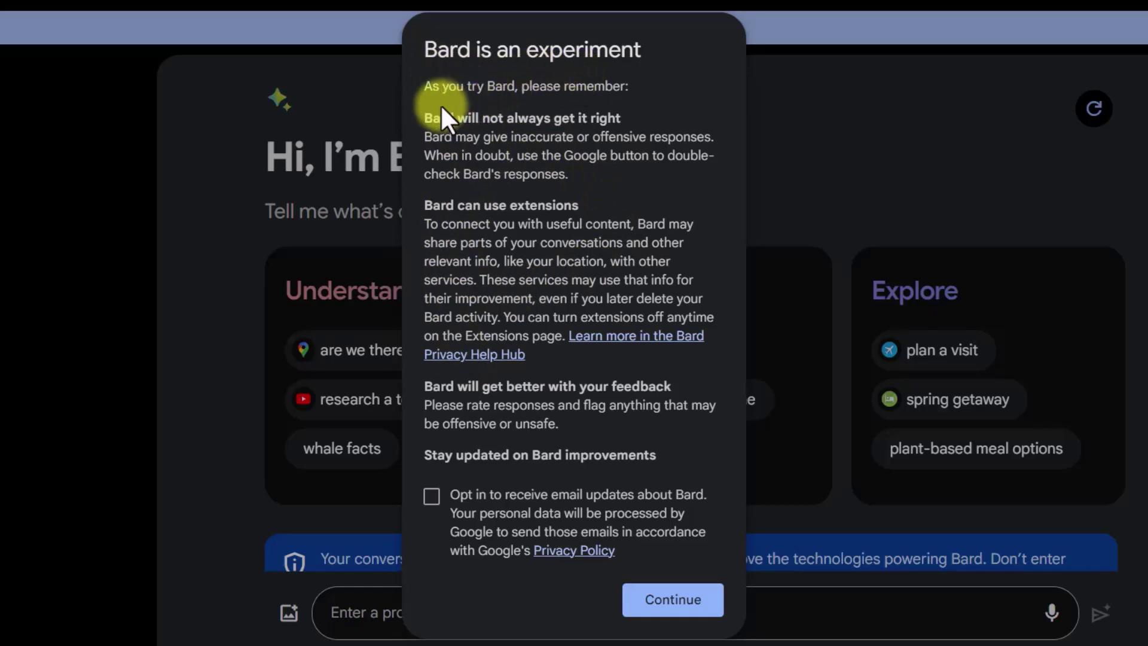
Highlight passages of the 'Bard is an experiment' notice, then continue past it.
drag(427, 117, 605, 119)
click(601, 120)
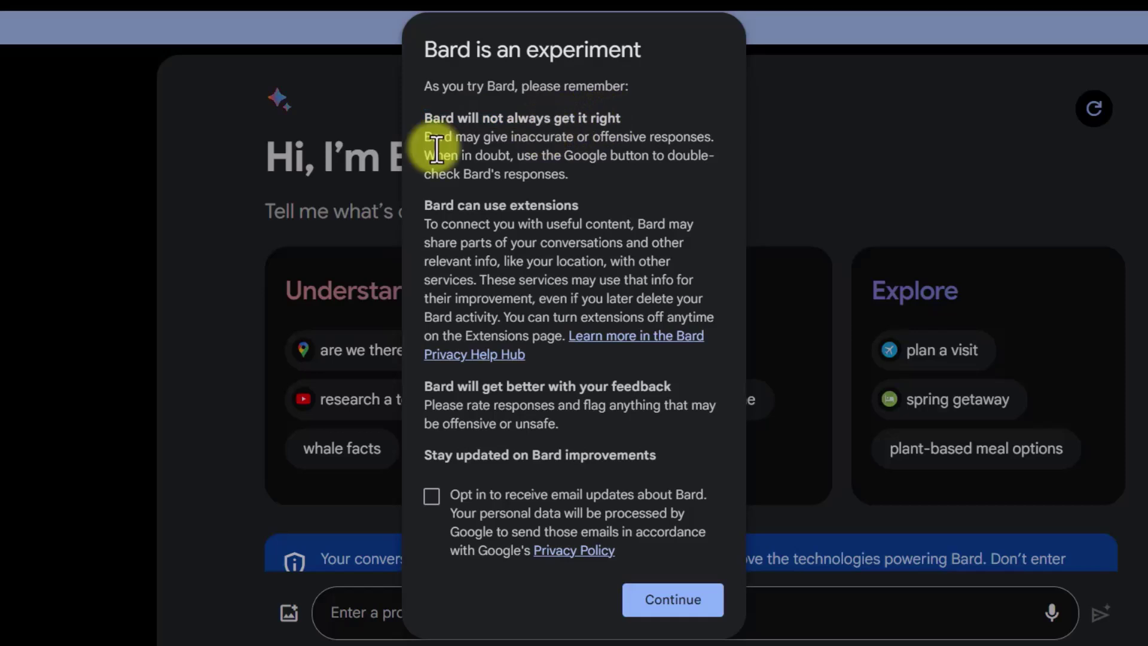
drag(429, 143, 560, 177)
click(572, 174)
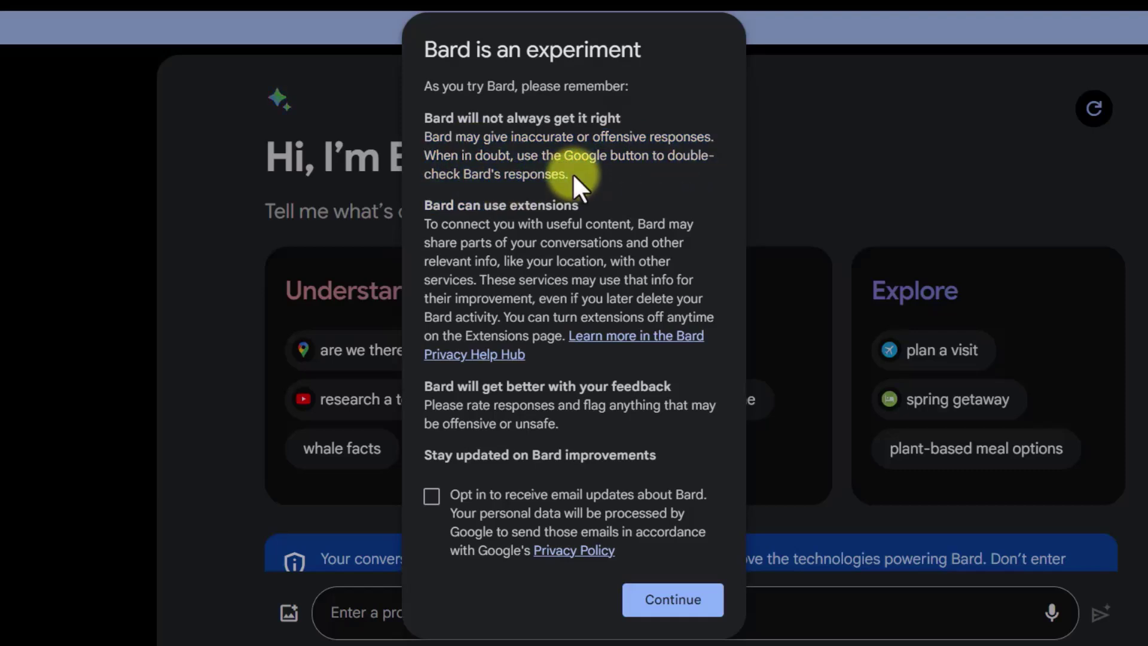
drag(423, 205, 574, 198)
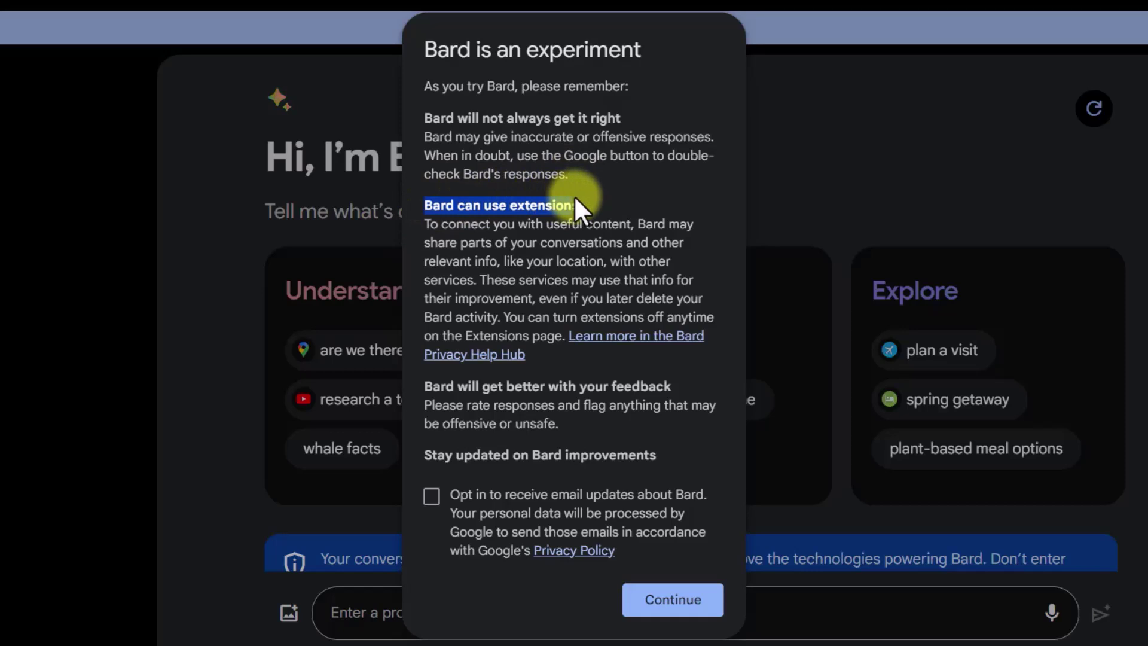
click(574, 197)
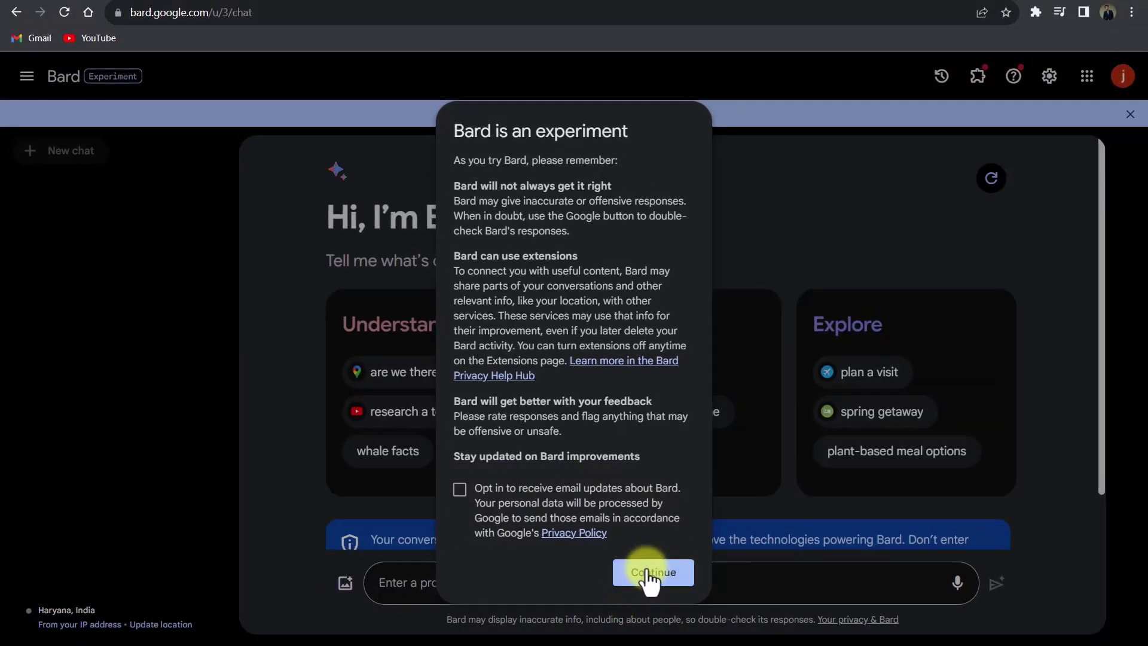
click(649, 574)
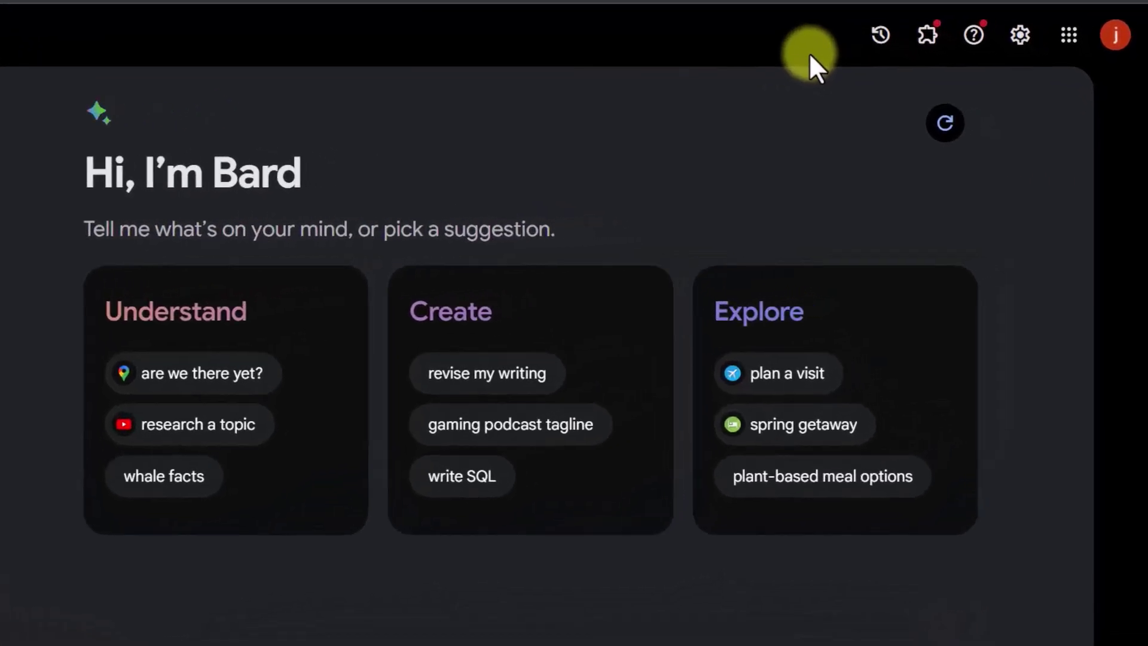
Open Extensions and browse the Flights, Hotels, Maps, Workspace and YouTube cards.
click(926, 36)
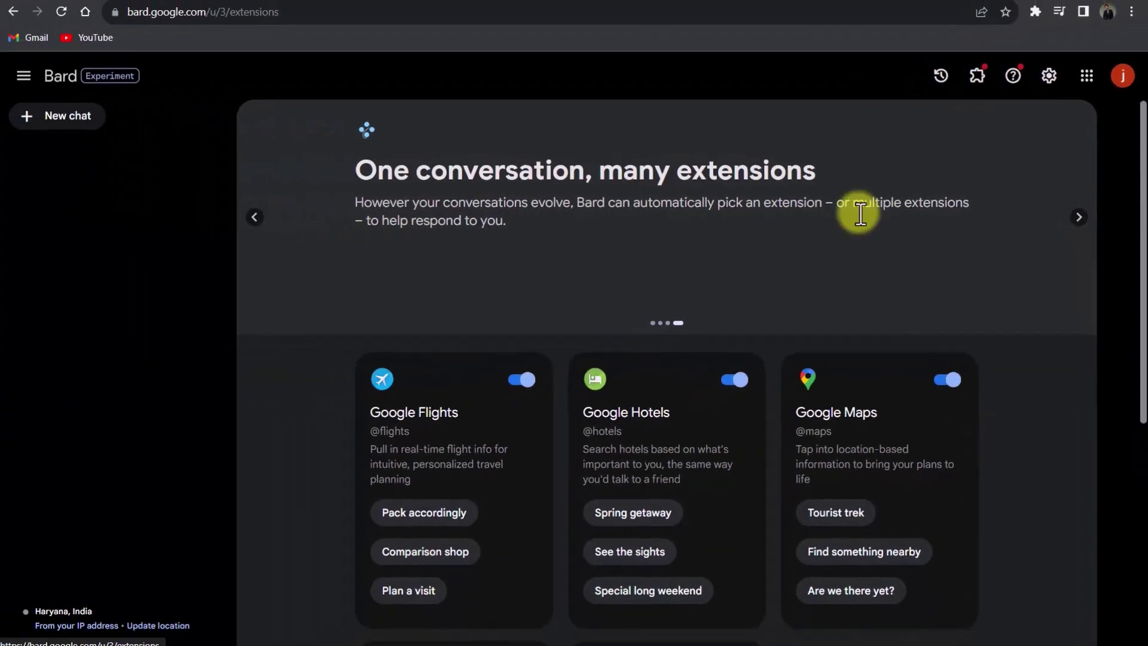
scroll(541, 415, down, 2)
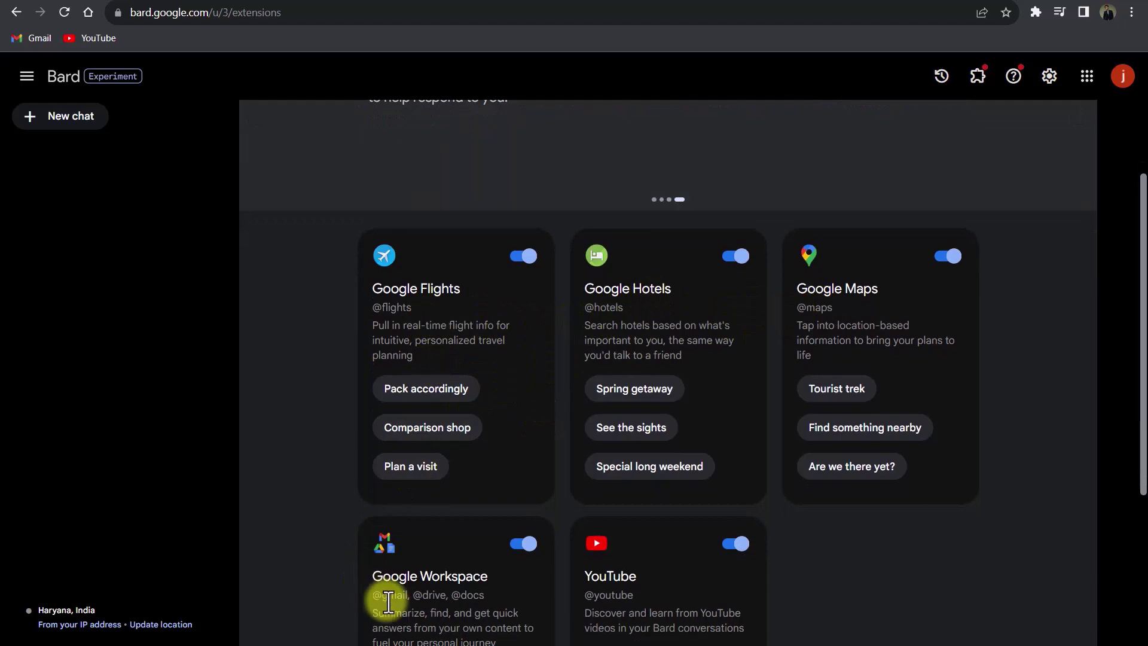
scroll(382, 601, down, 2)
scroll(621, 482, down, 3)
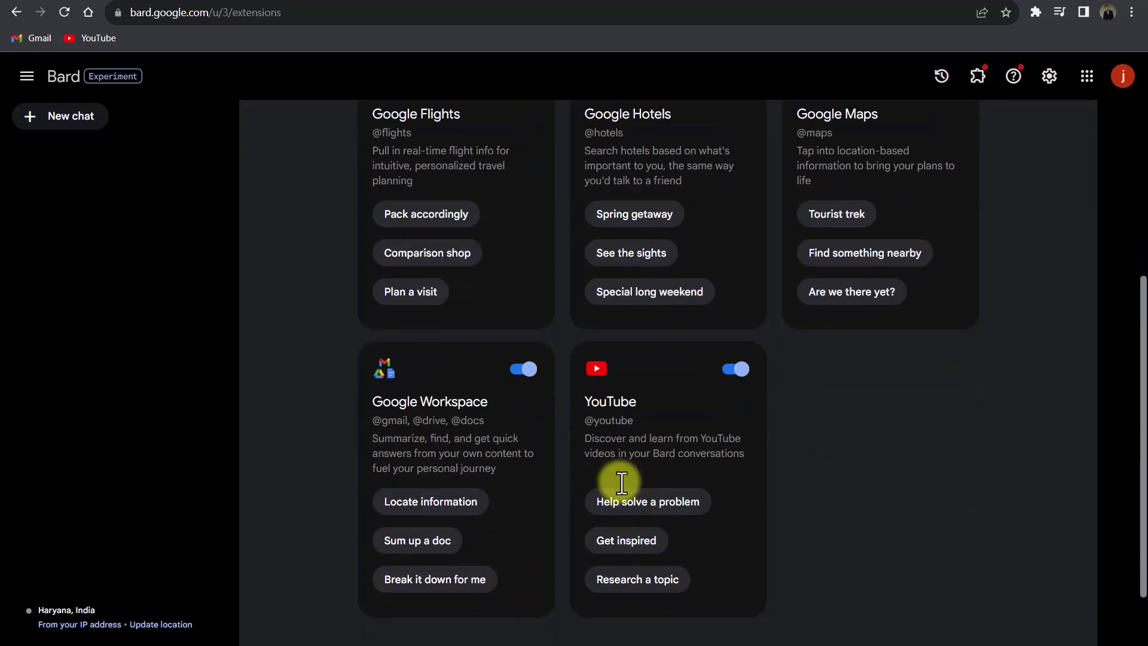
scroll(615, 480, up, 8)
scroll(628, 448, down, 5)
scroll(642, 410, down, 3)
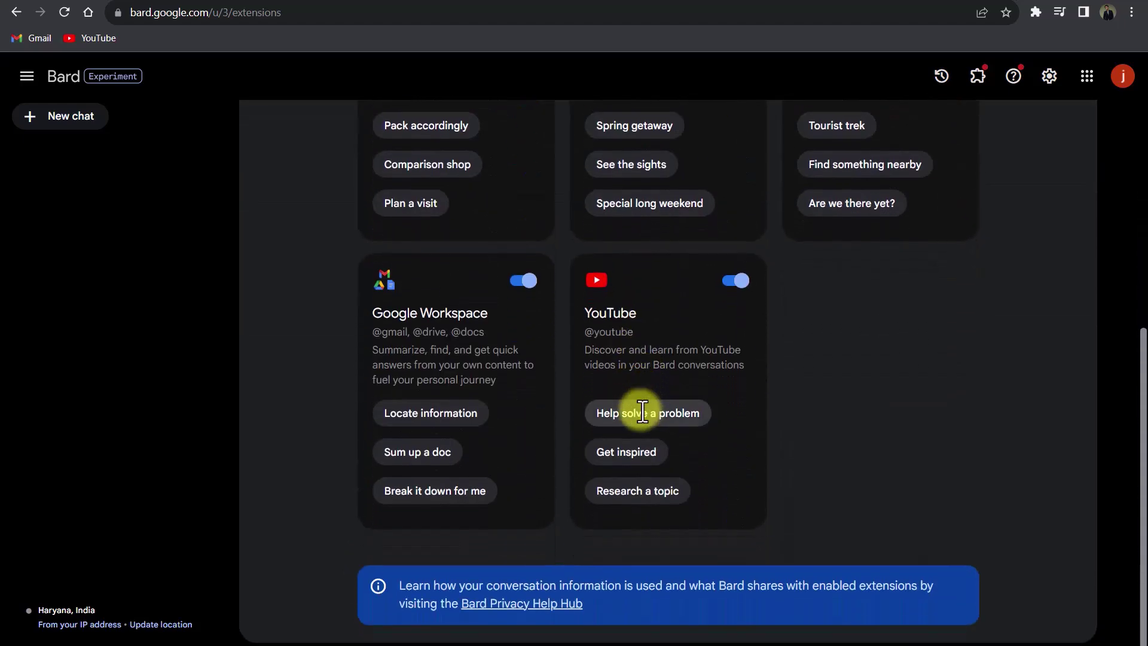
Look through the Help and Settings menus, closing them without changing anything.
click(1012, 79)
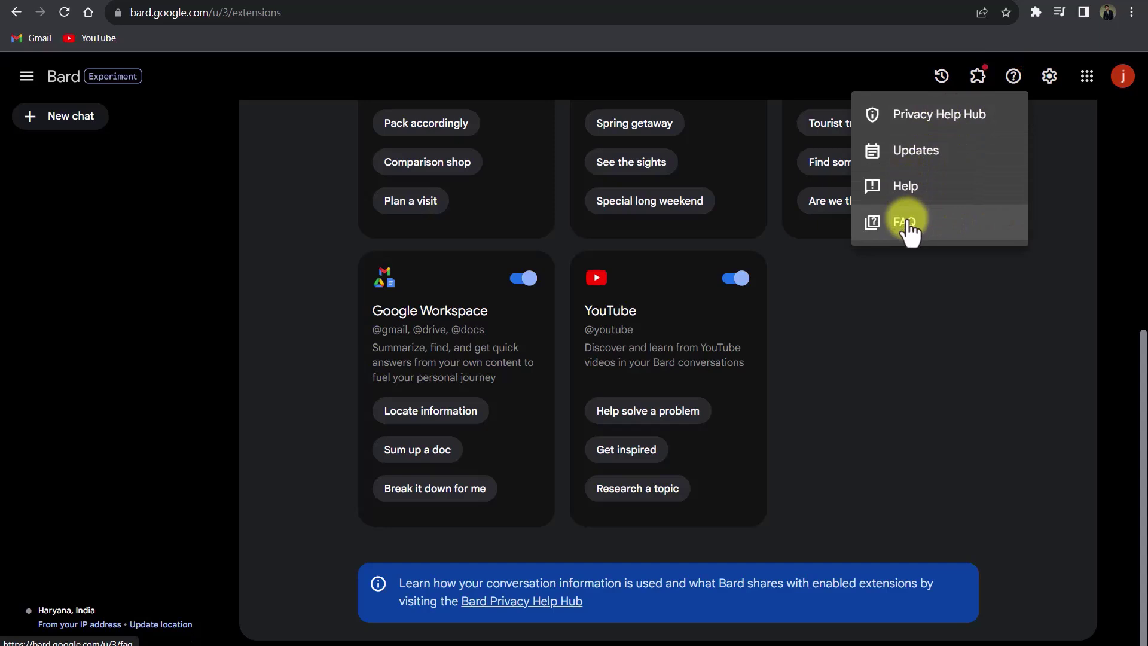
click(1048, 75)
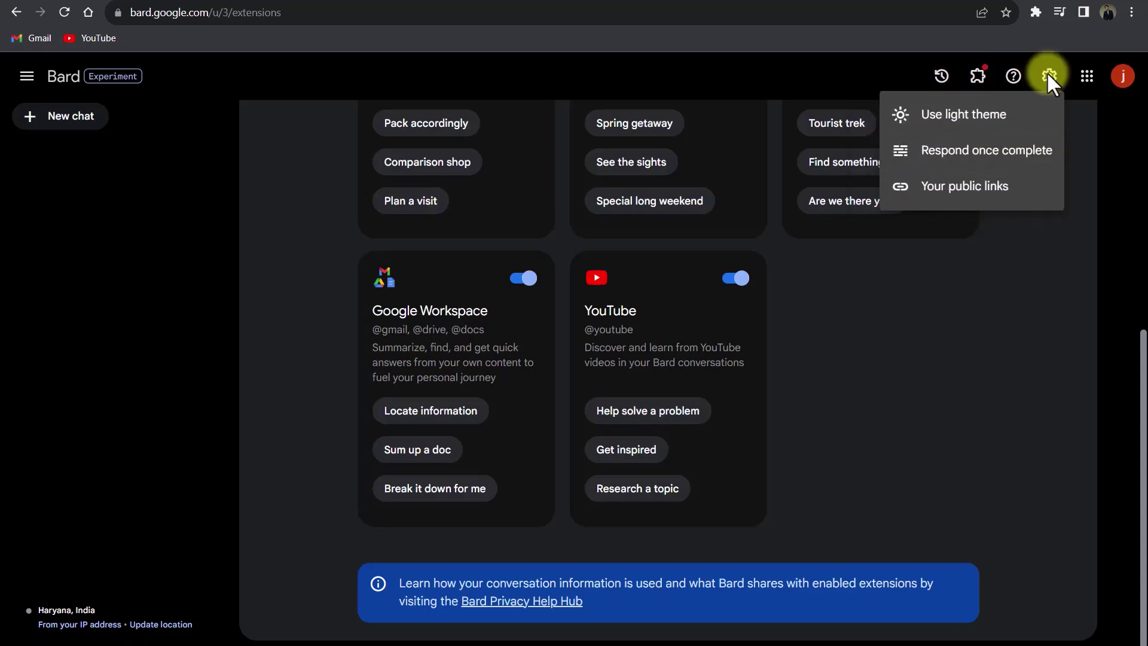
click(1047, 74)
click(1047, 74)
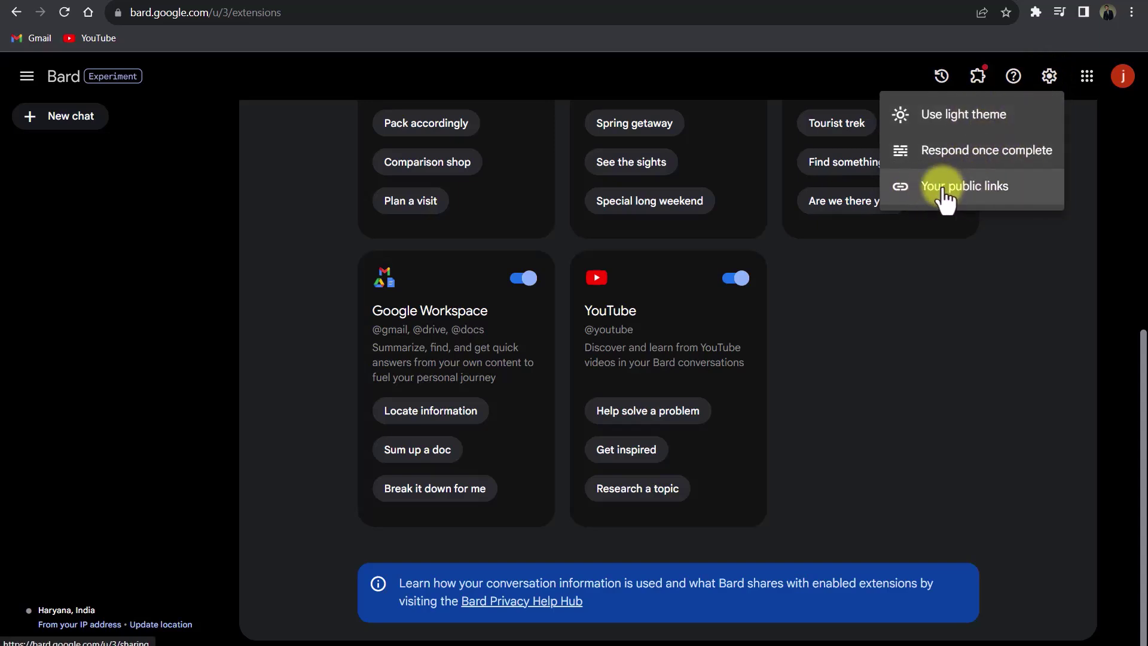
click(920, 399)
scroll(869, 350, up, 1)
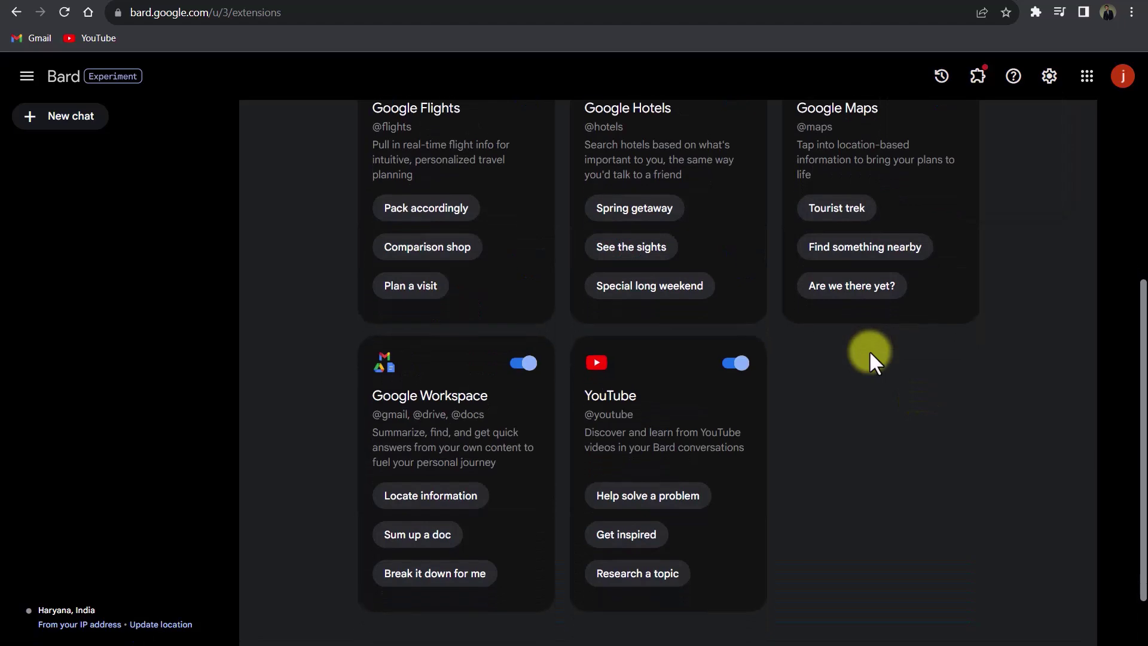
scroll(866, 331, down, 1)
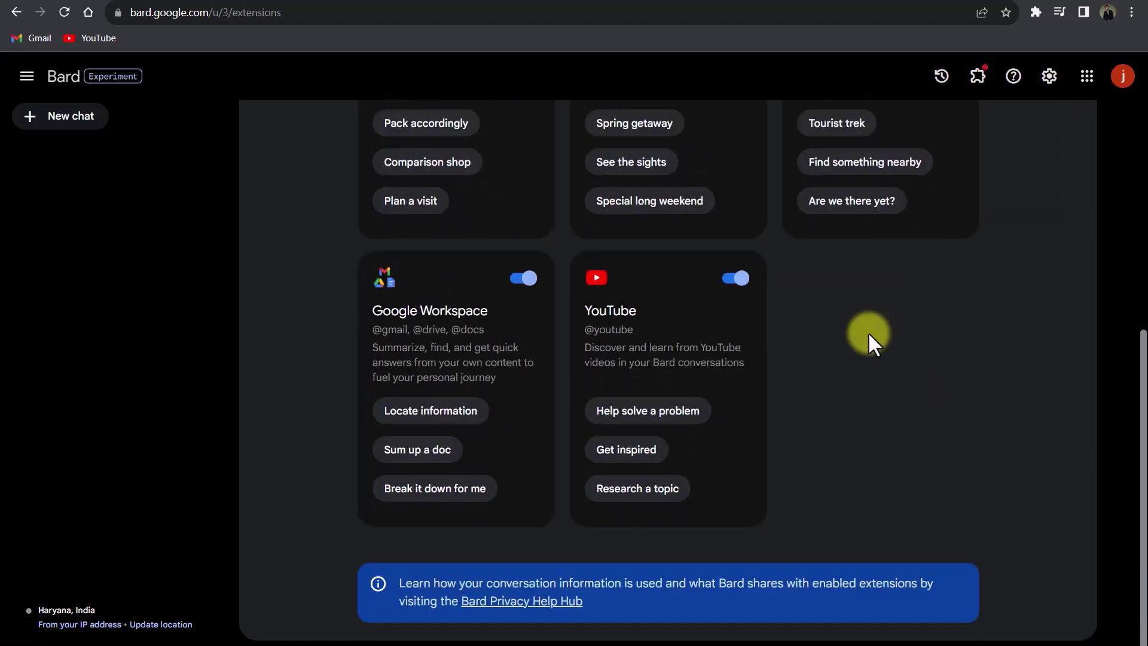
scroll(867, 331, up, 6)
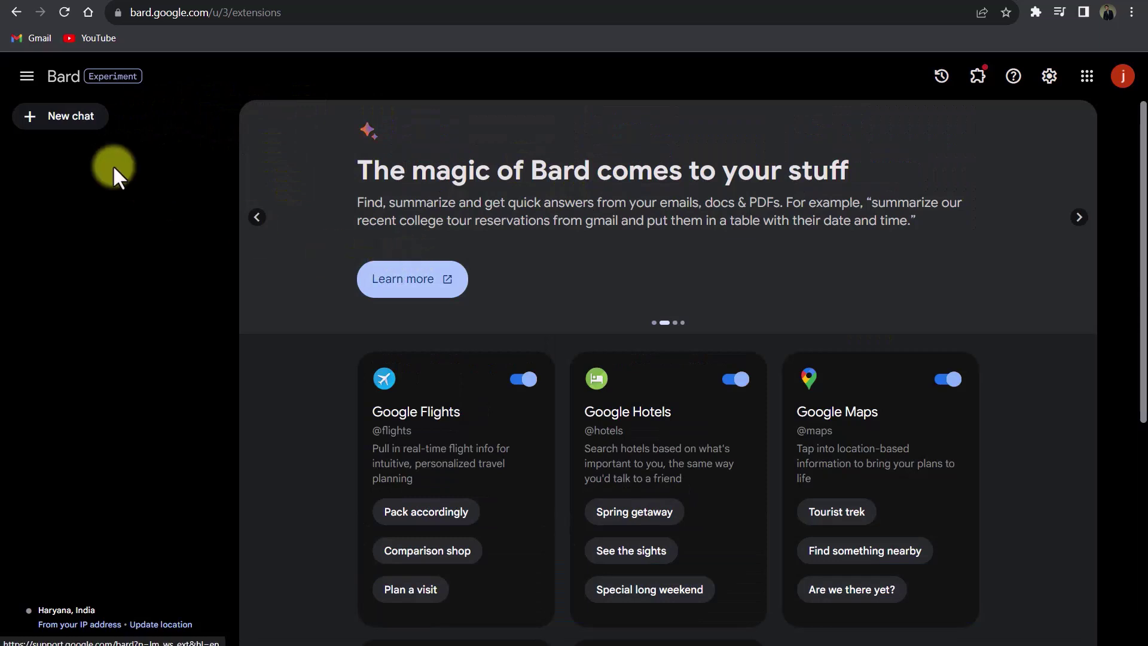
Start a new chat and fill the prompt with the plant-based meal options suggestion.
click(73, 120)
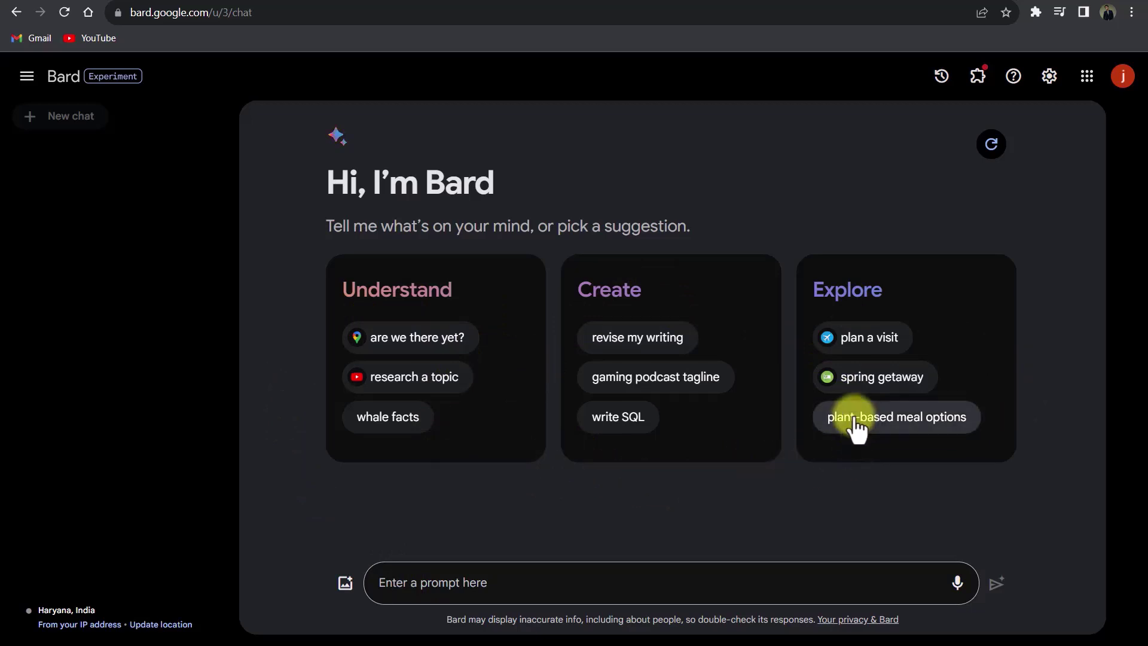
click(895, 420)
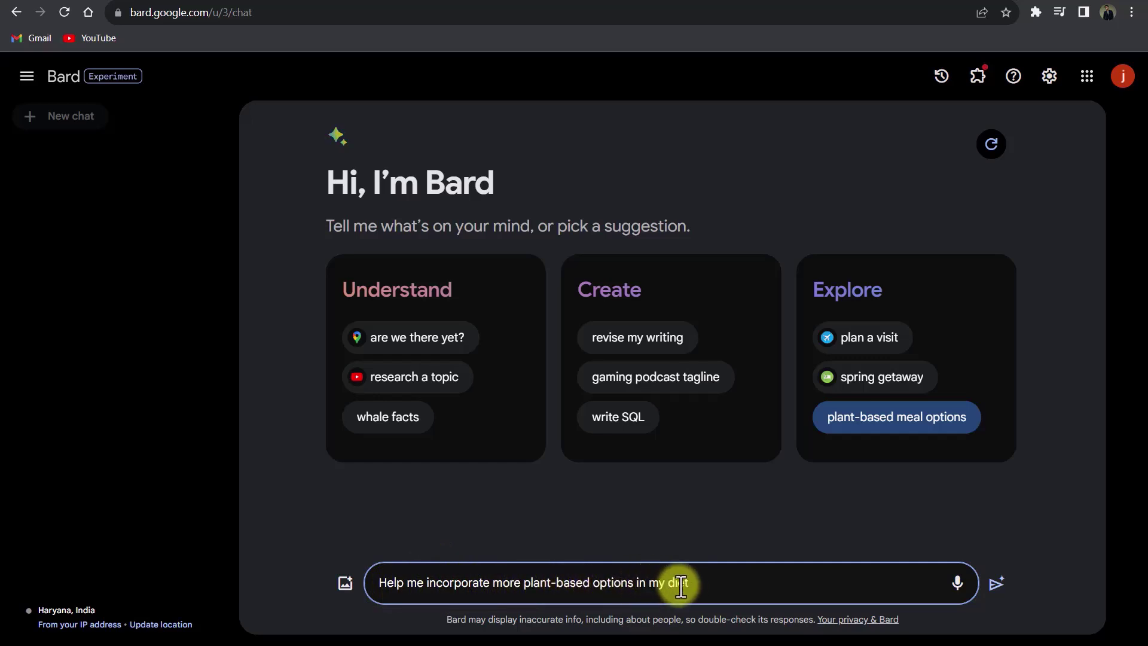
Send the plant-based diet prompt, read the tips, and check the response's More menu.
click(997, 586)
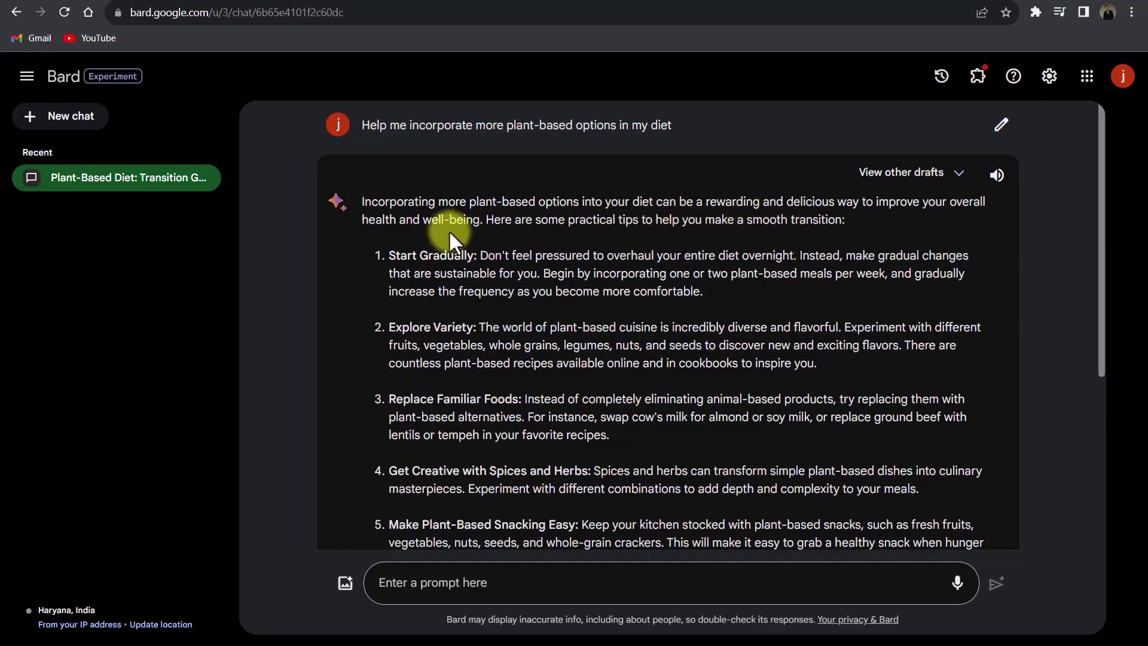
scroll(447, 229, down, 5)
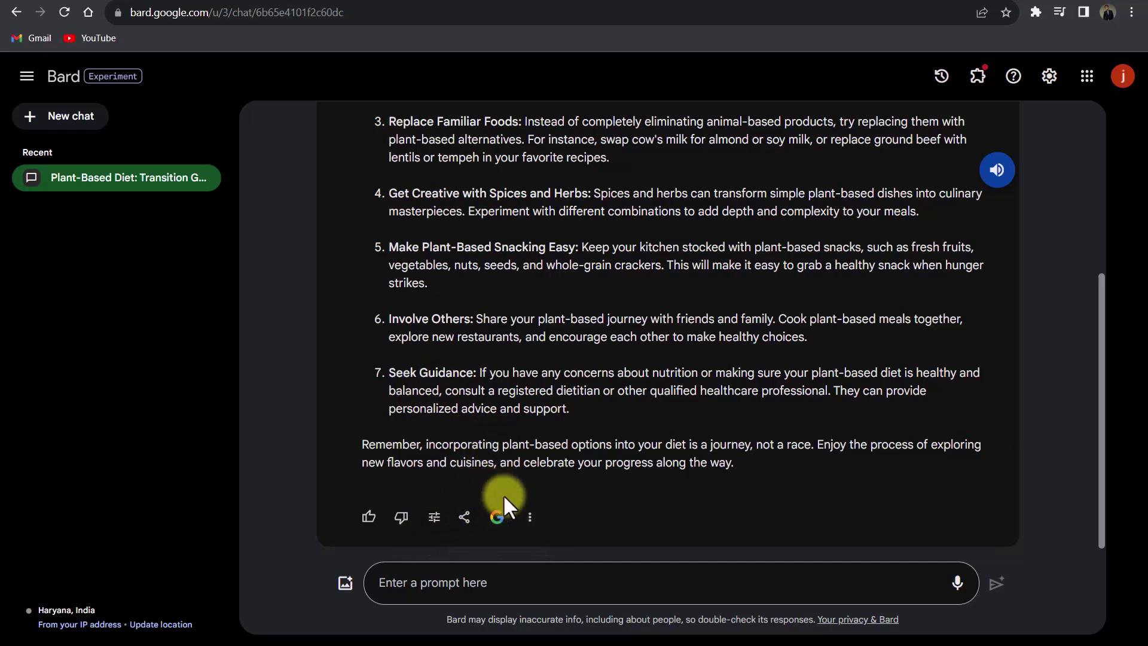
click(528, 521)
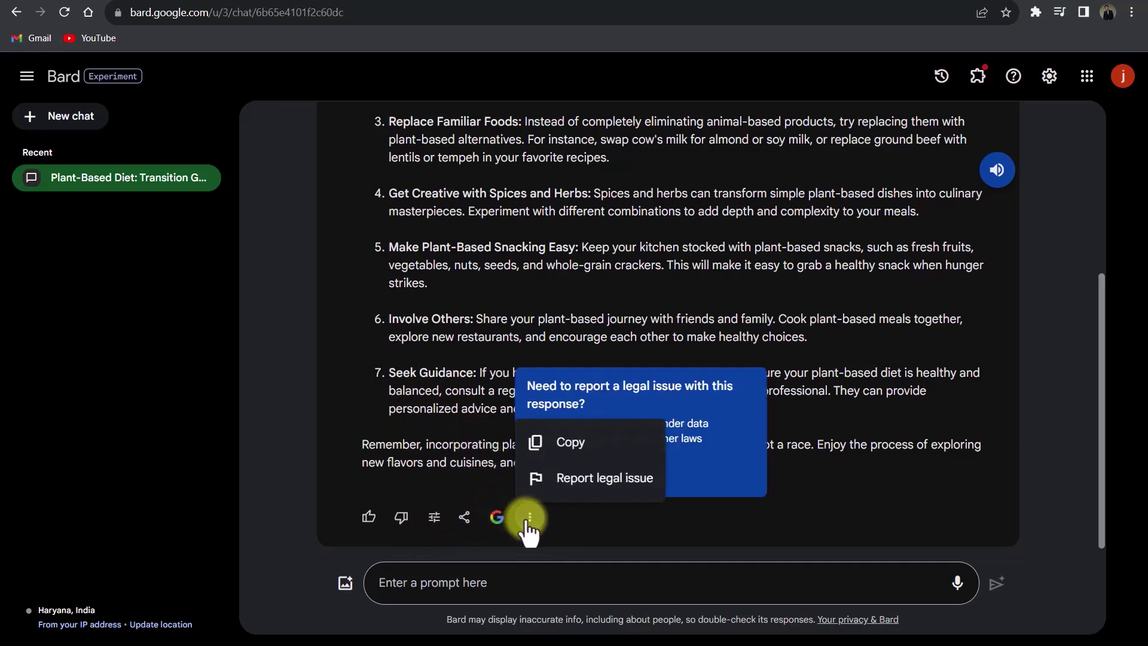
click(589, 501)
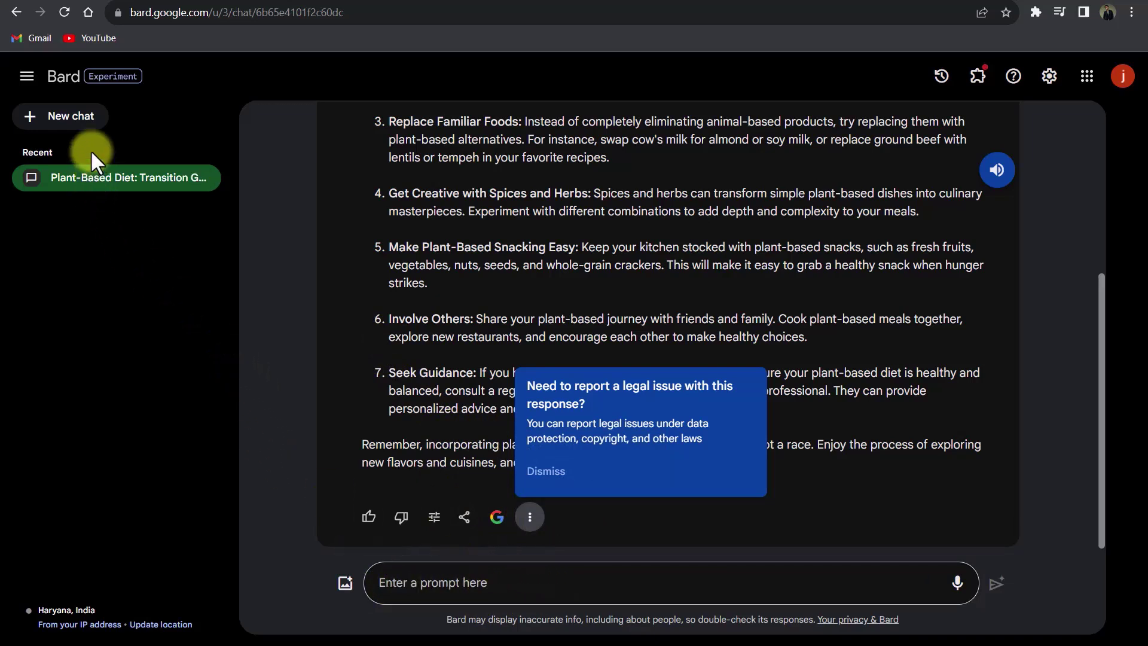
In a new chat, ask Bard to explain Artificial intelligence as if teaching a child.
click(67, 120)
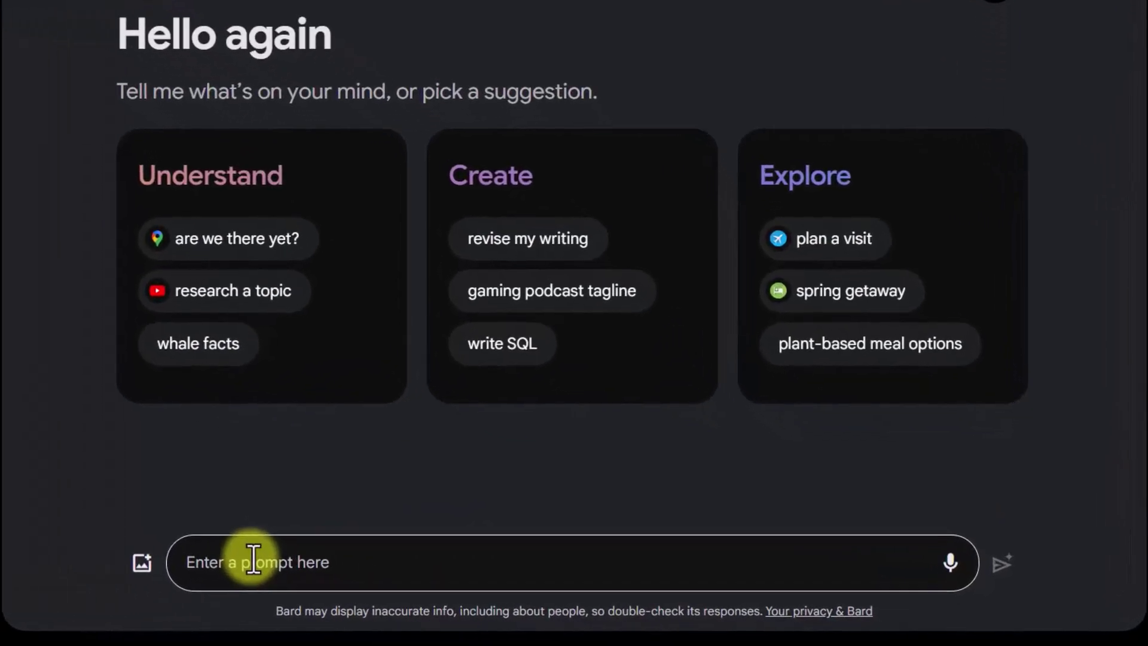
click(253, 559)
text(Explain the concept of Ar)
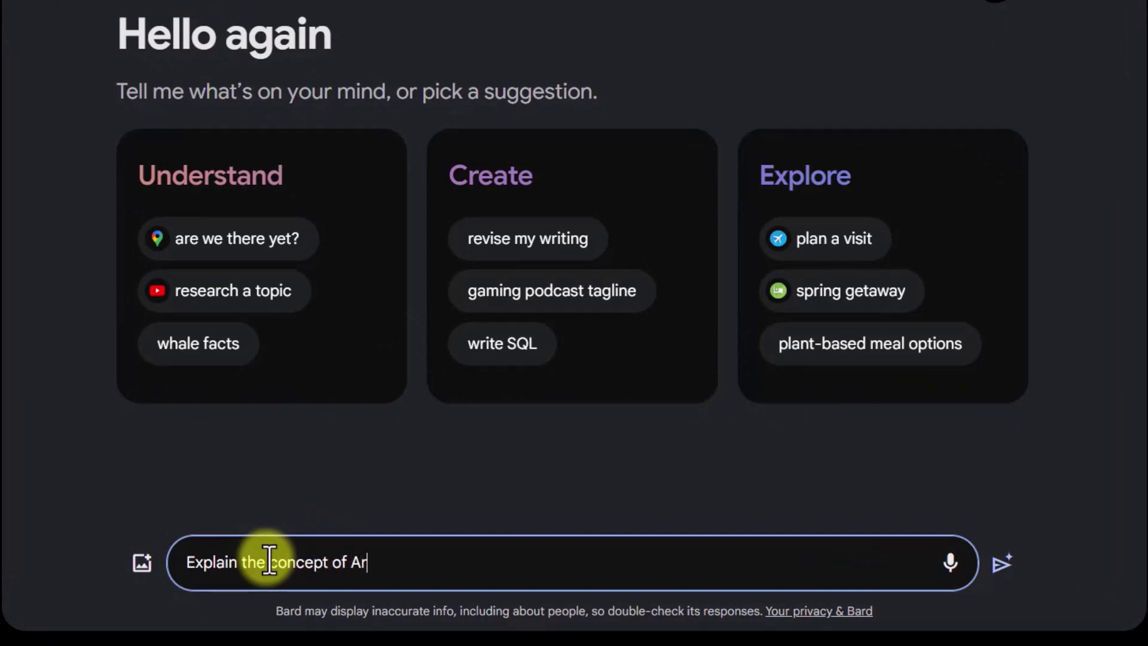
text(tificial in)
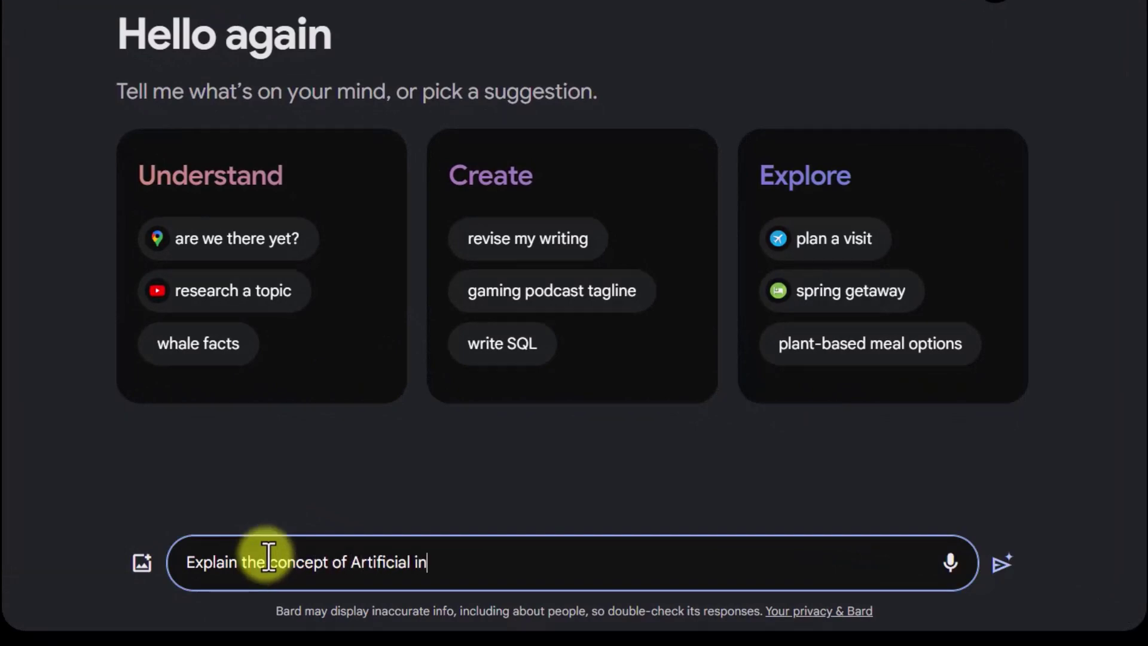
text(telligence as if you were teaching a child)
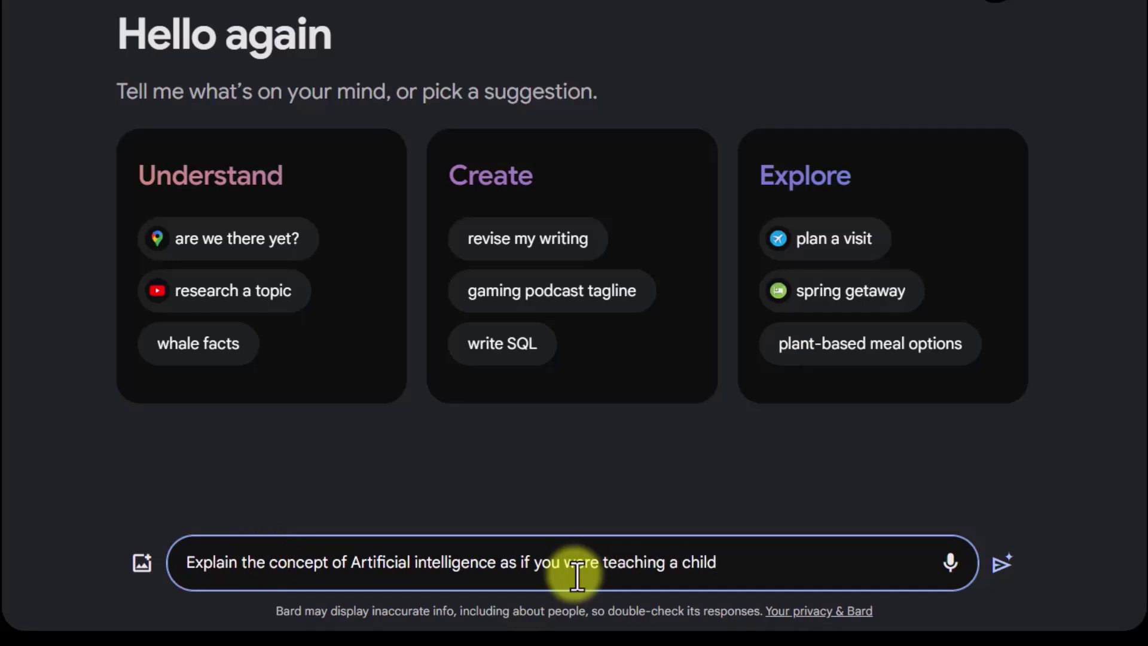
key(Return)
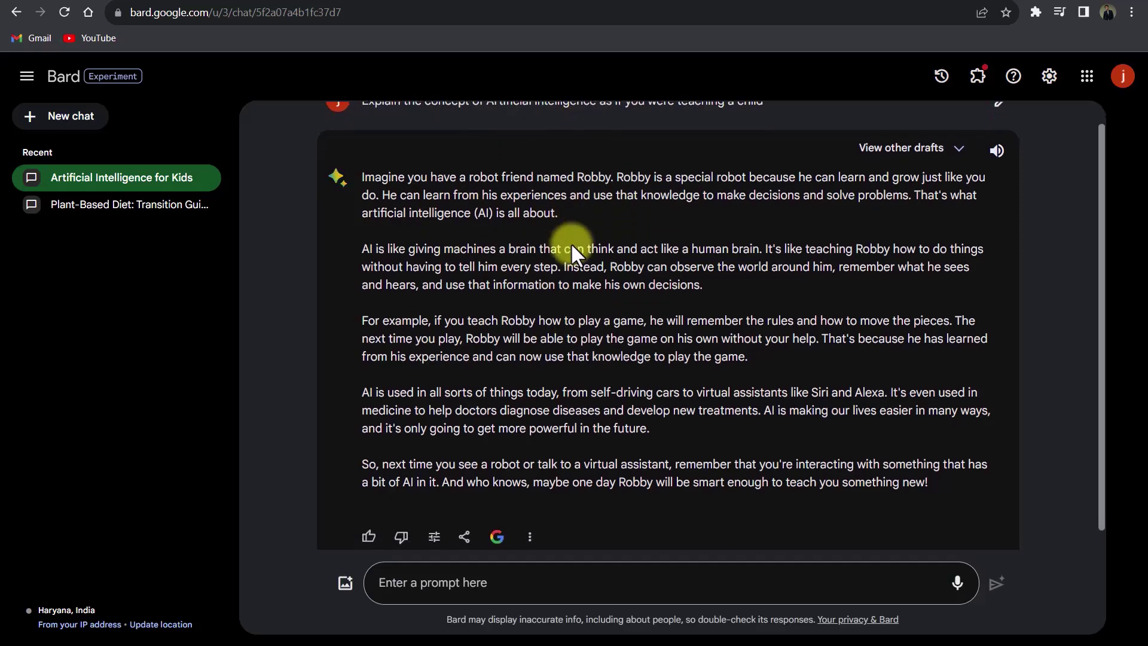
Show the child-level AI answer's Draft 3, the robot friend who learns, and have it read aloud.
scroll(570, 243, up, 1)
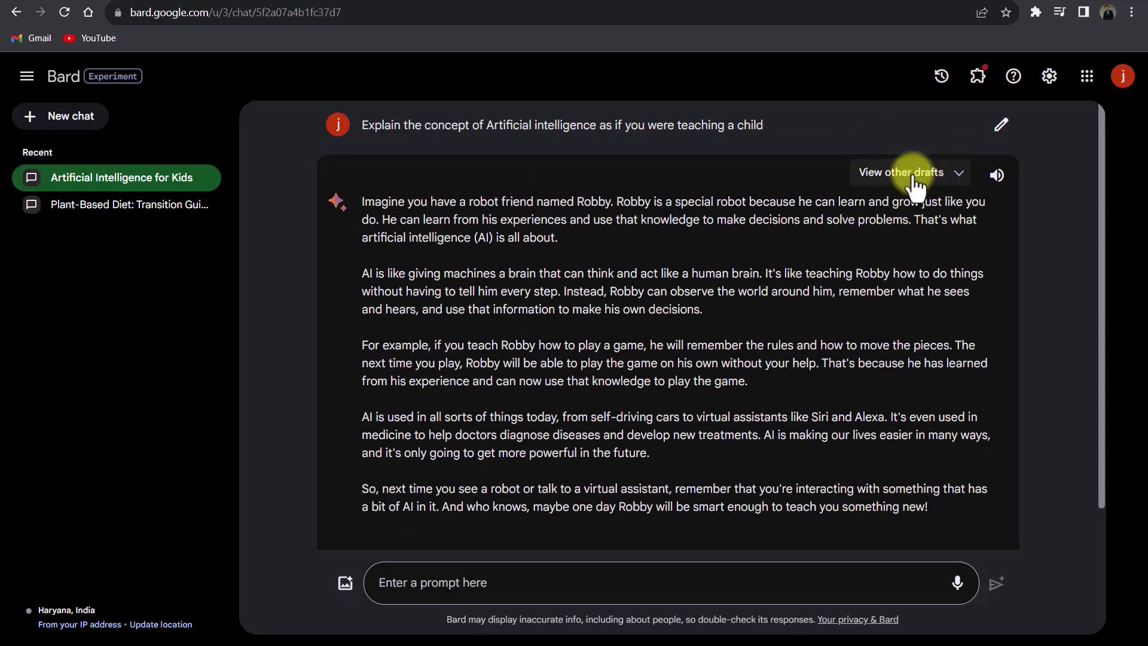
click(959, 173)
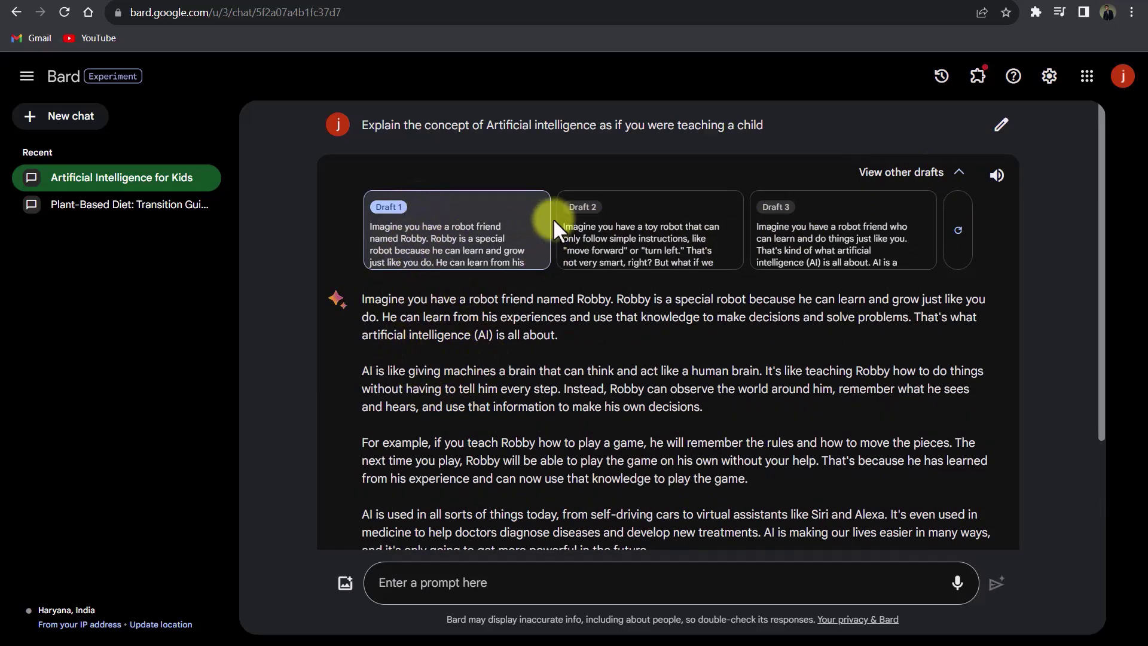
click(610, 238)
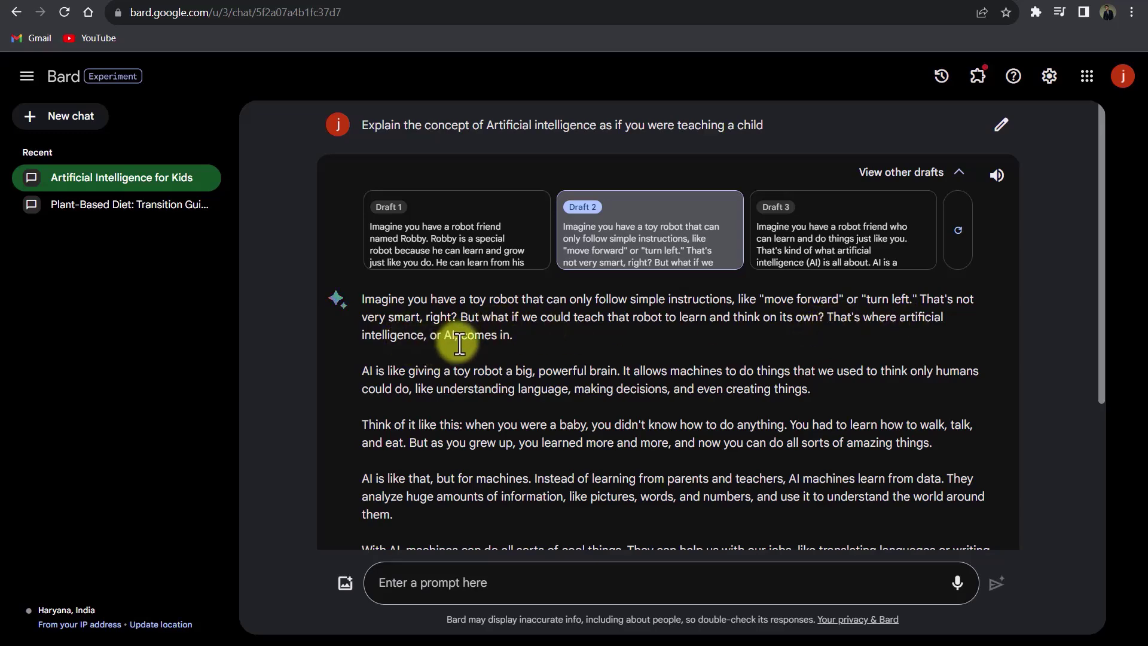
scroll(540, 341, down, 2)
scroll(540, 341, up, 2)
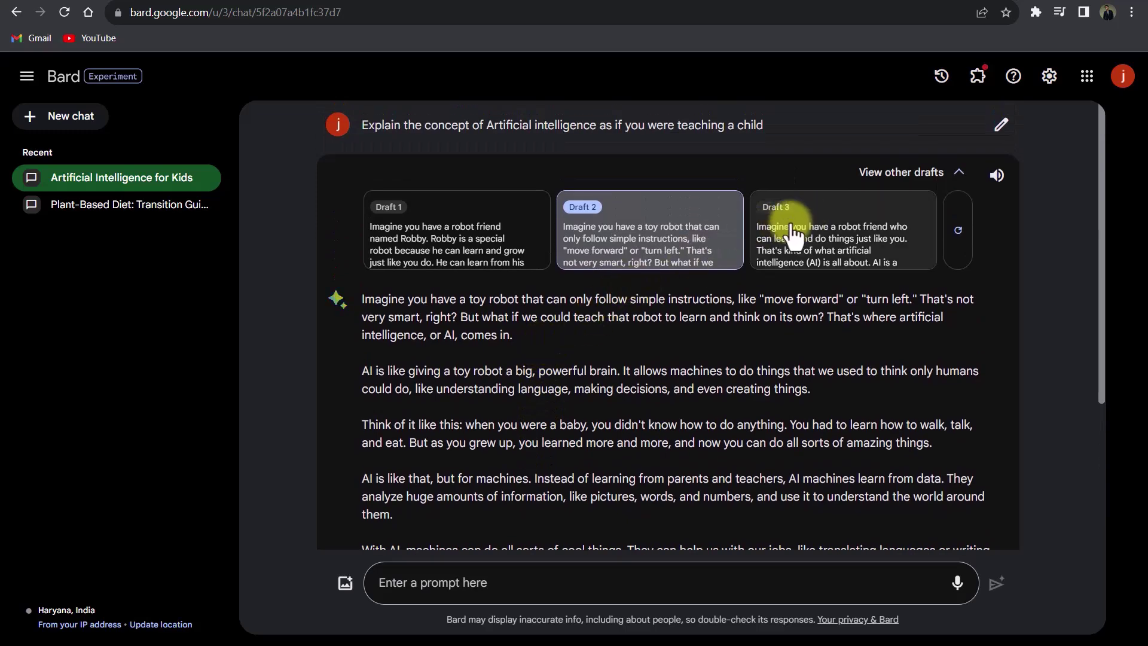
click(797, 236)
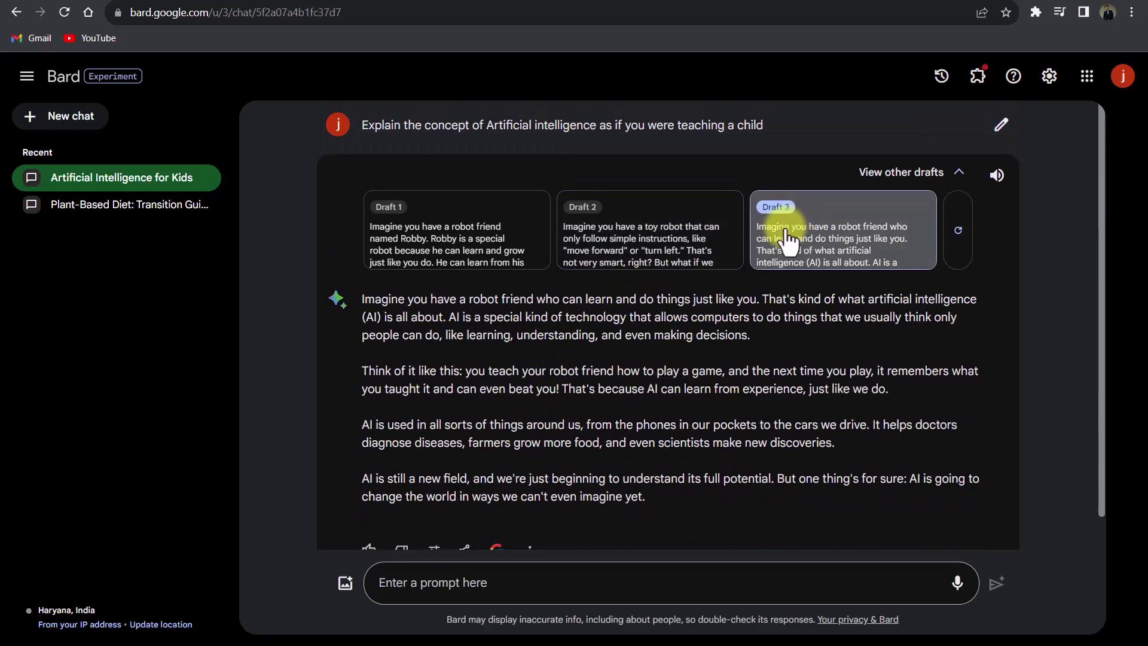
scroll(458, 342, down, 1)
scroll(458, 342, up, 1)
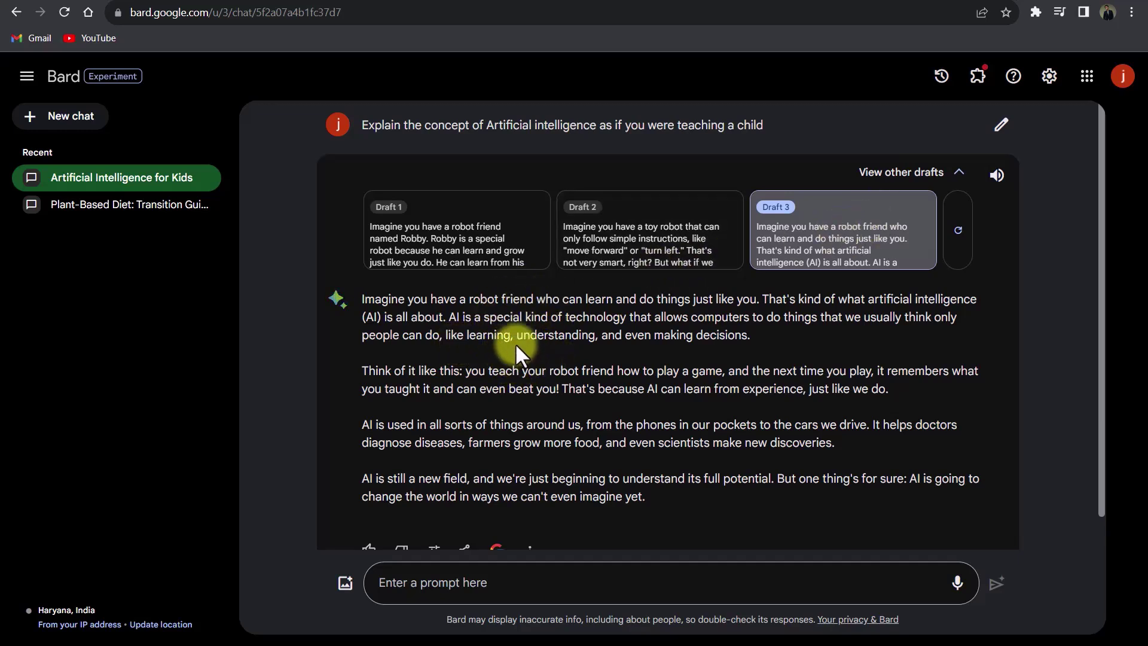
click(997, 182)
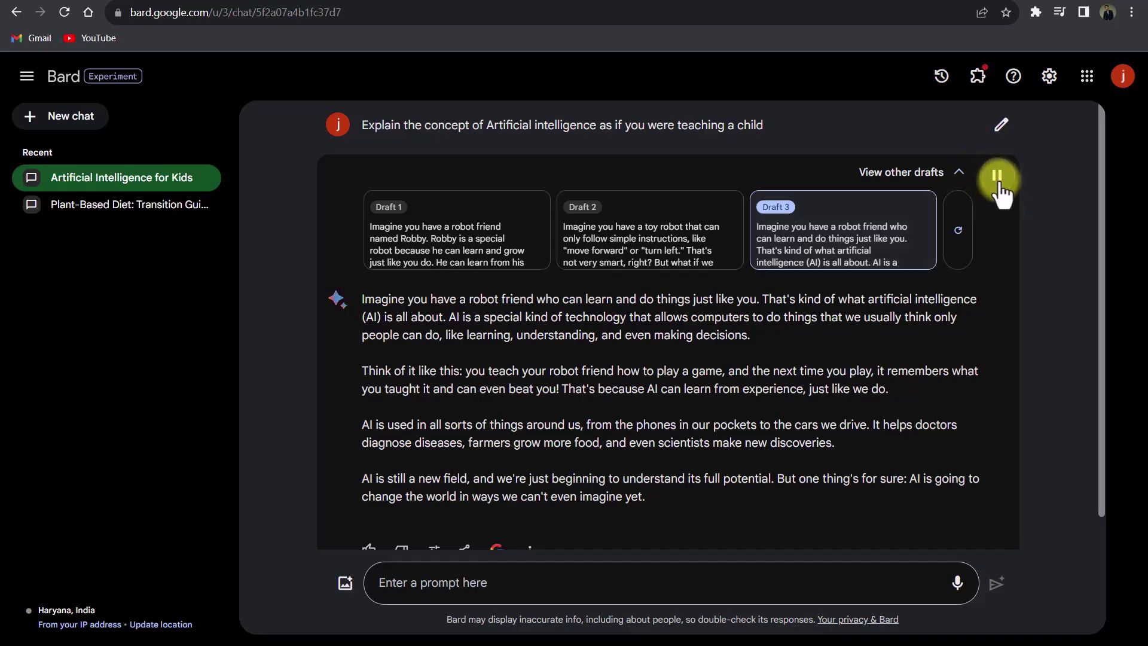
click(532, 579)
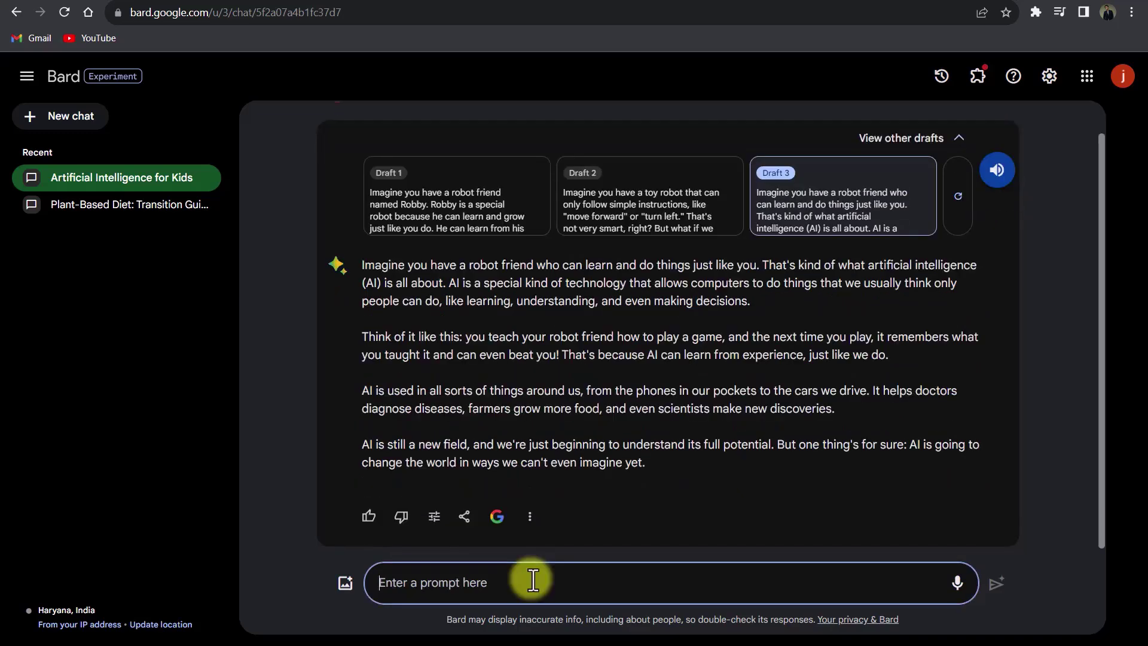
Ask Bard: 'Now explain me the same concept as i am a professional'.
text(Now )
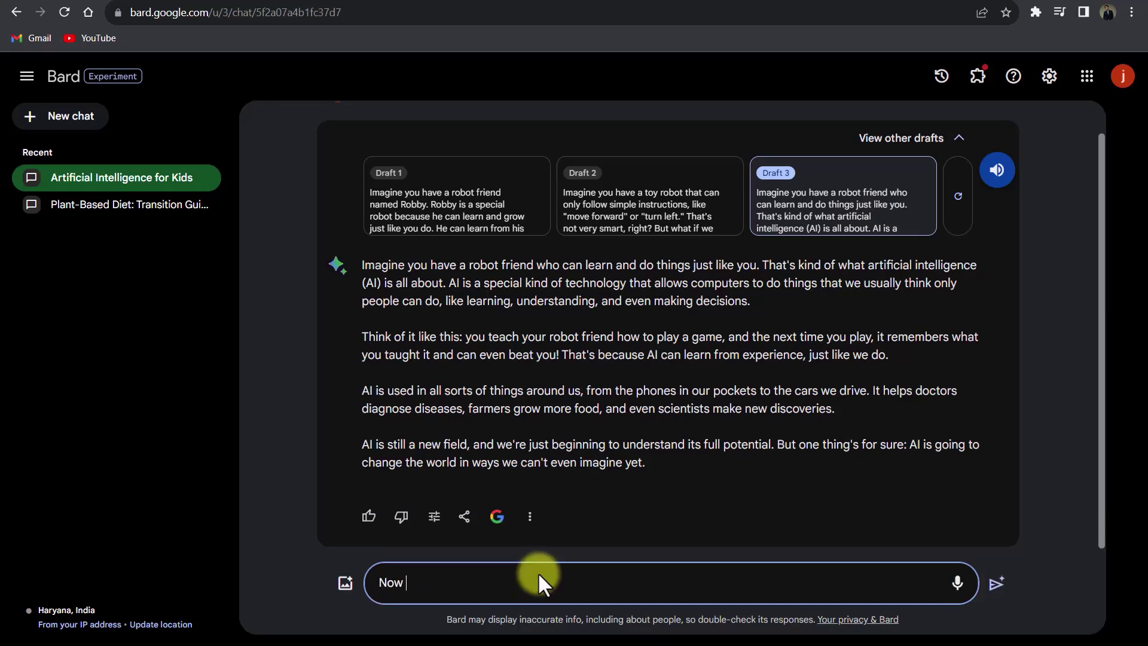
text(explain me th)
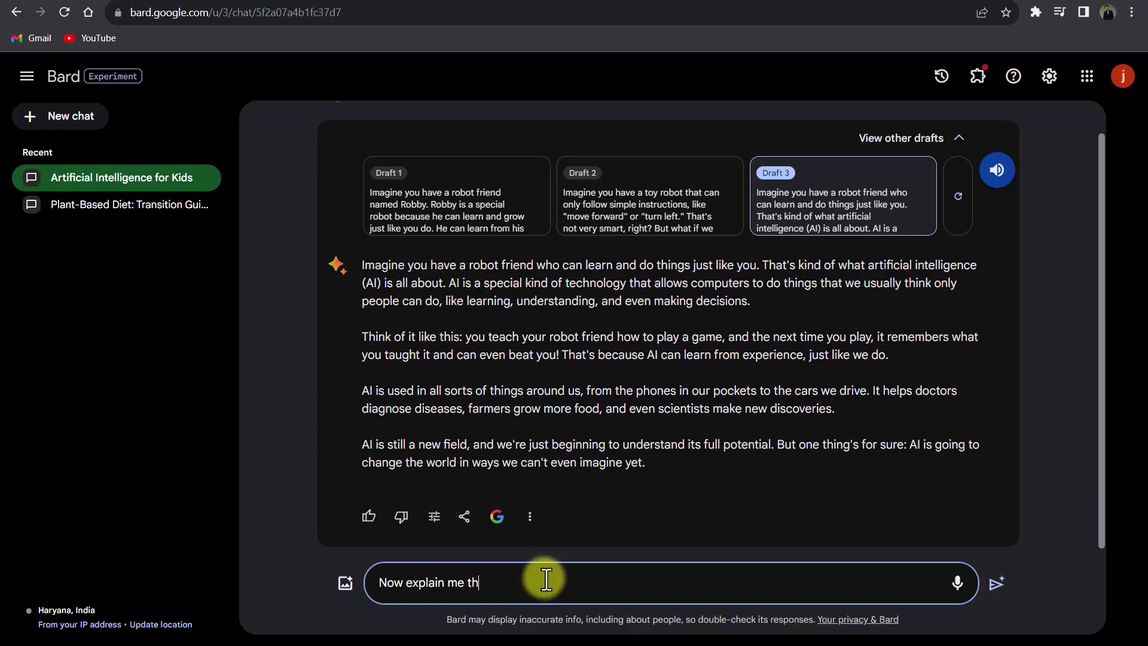
text(e same concept as i am a professional)
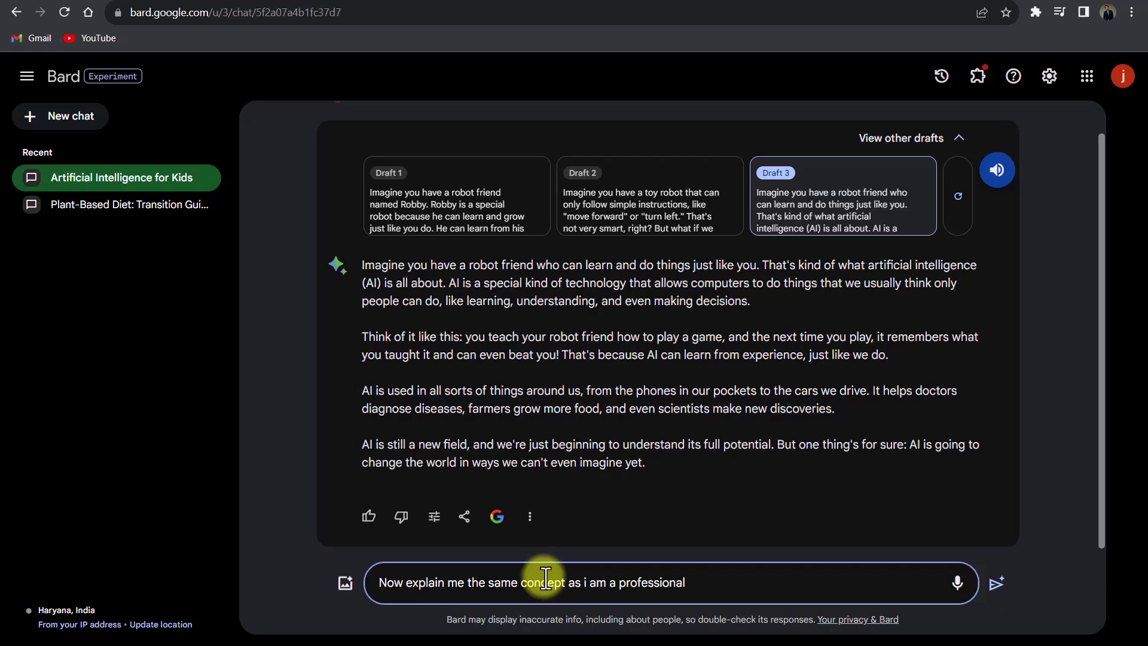
key(Return)
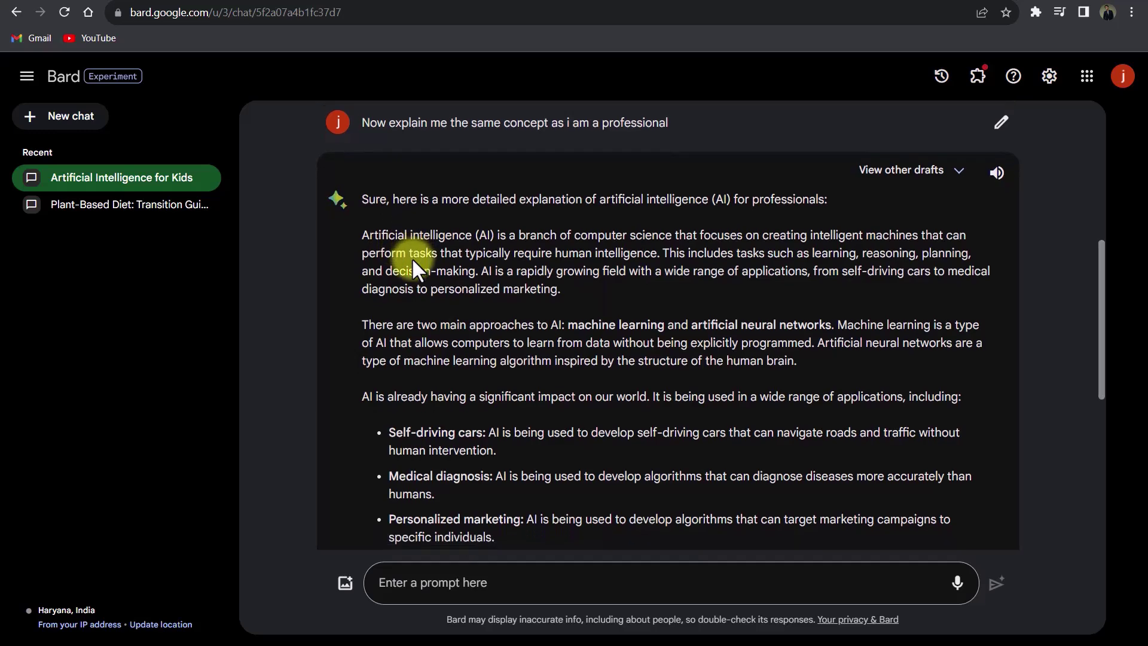
scroll(411, 263, down, 2)
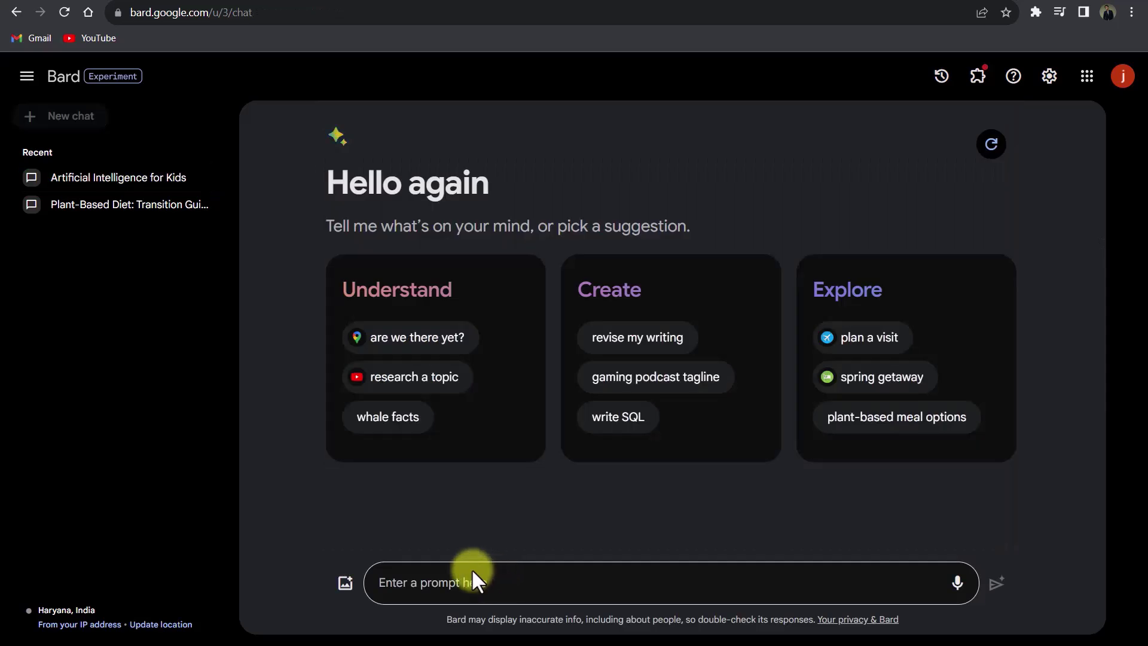
Ask Bard to tell a story or create a fictional scenario involving time travel.
click(472, 582)
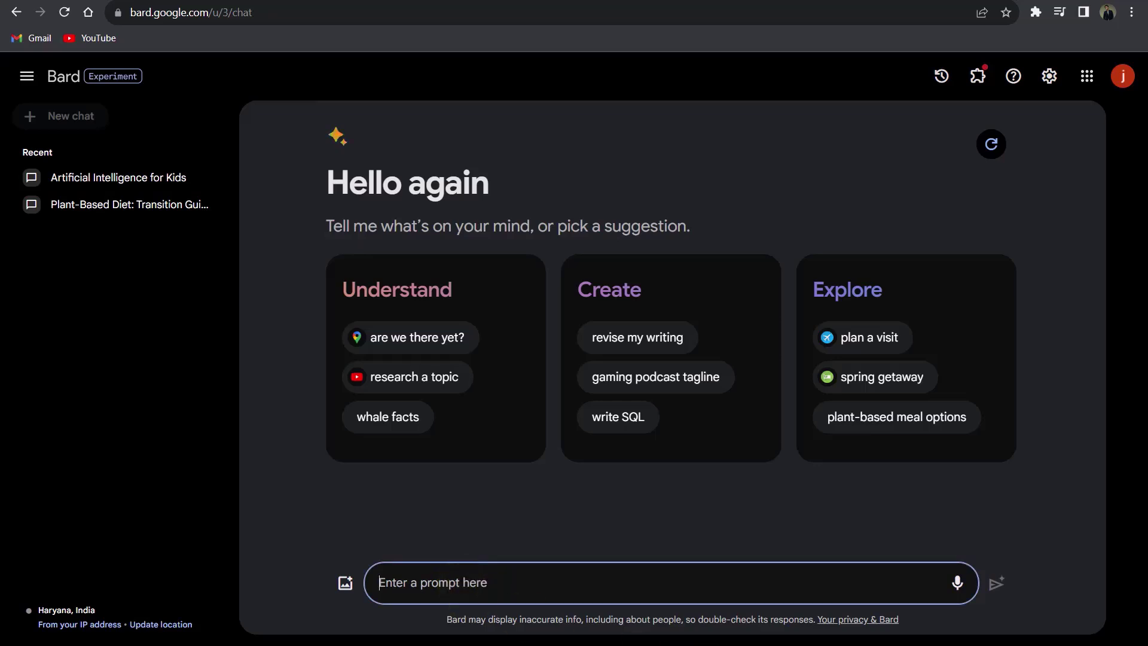
text(Tell me a s)
key(BackSpace)
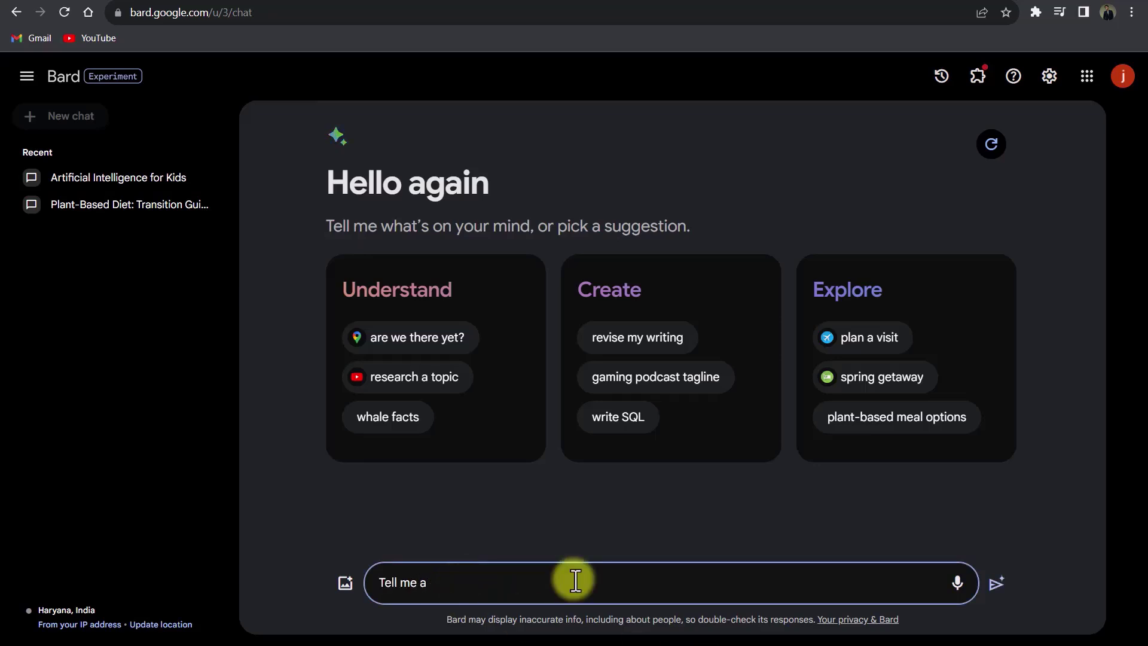
text(story or create a)
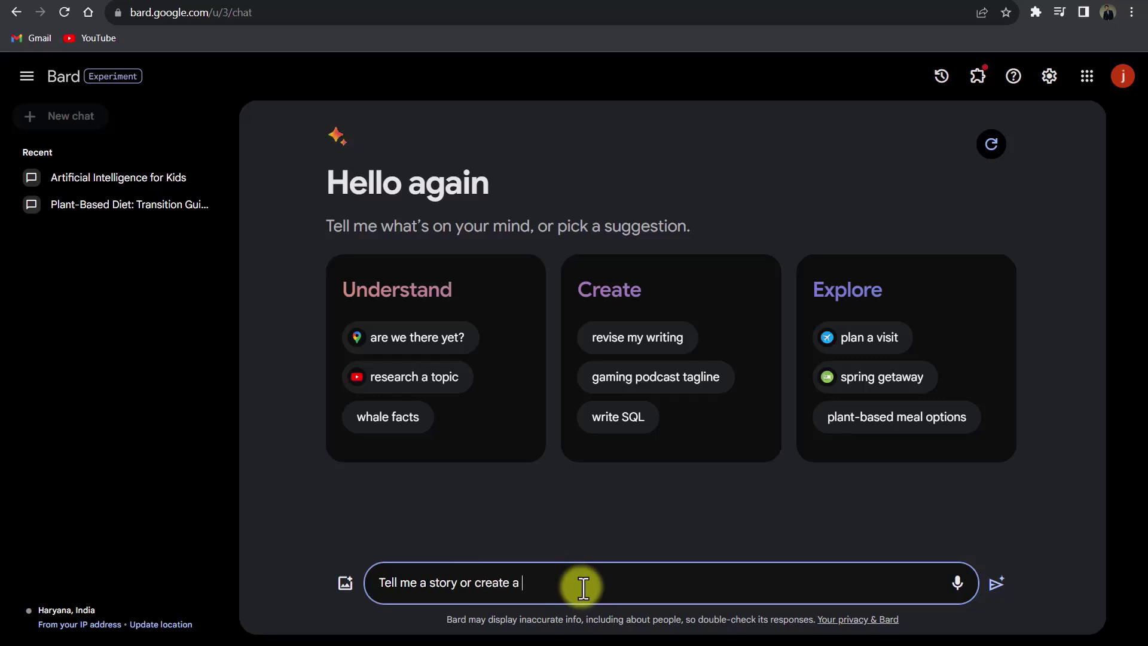
text( fictional scenario involving time teavel)
key(Return)
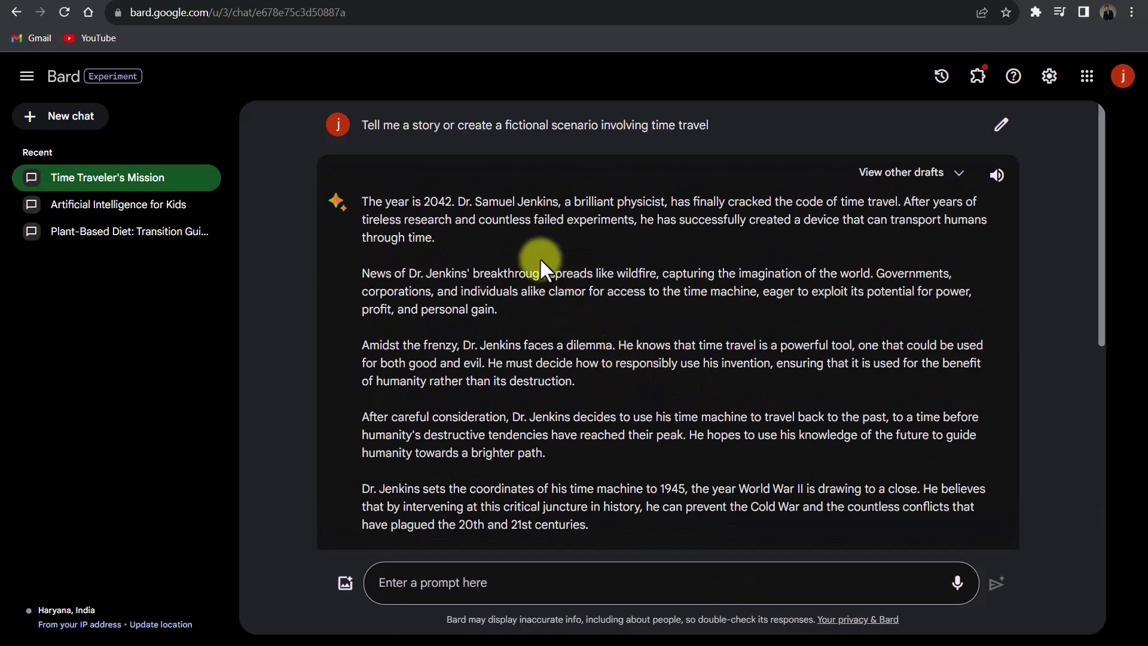
Read through the Time Traveler's Mission story, then start a new chat.
drag(474, 202, 556, 199)
click(554, 199)
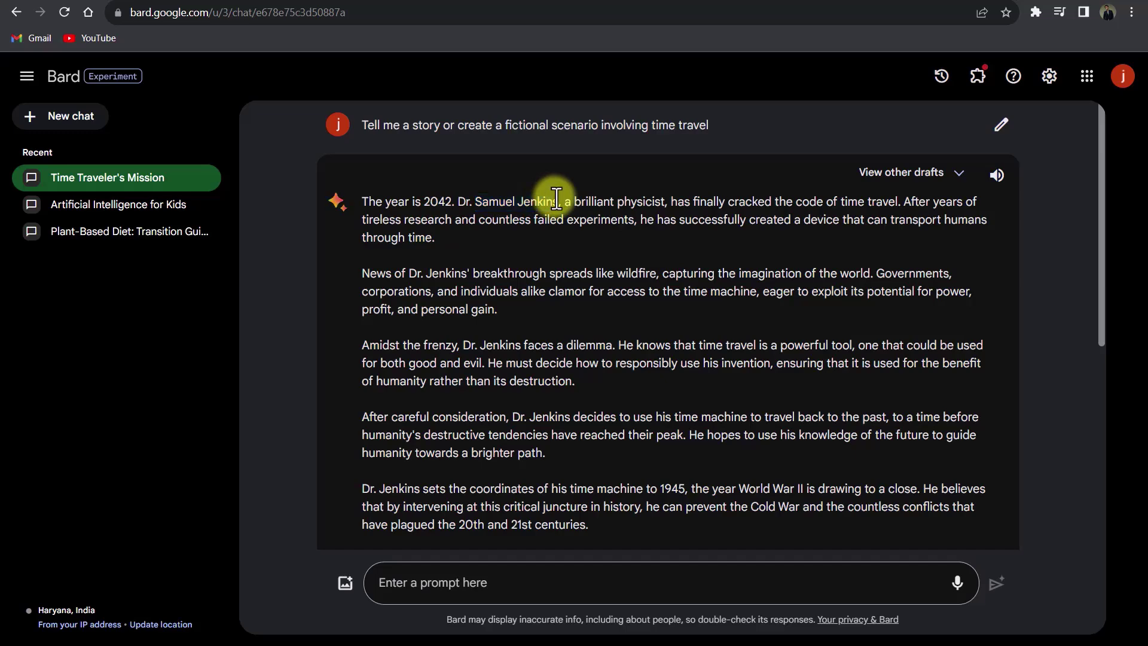
scroll(773, 321, down, 1)
scroll(773, 322, up, 1)
scroll(773, 321, down, 6)
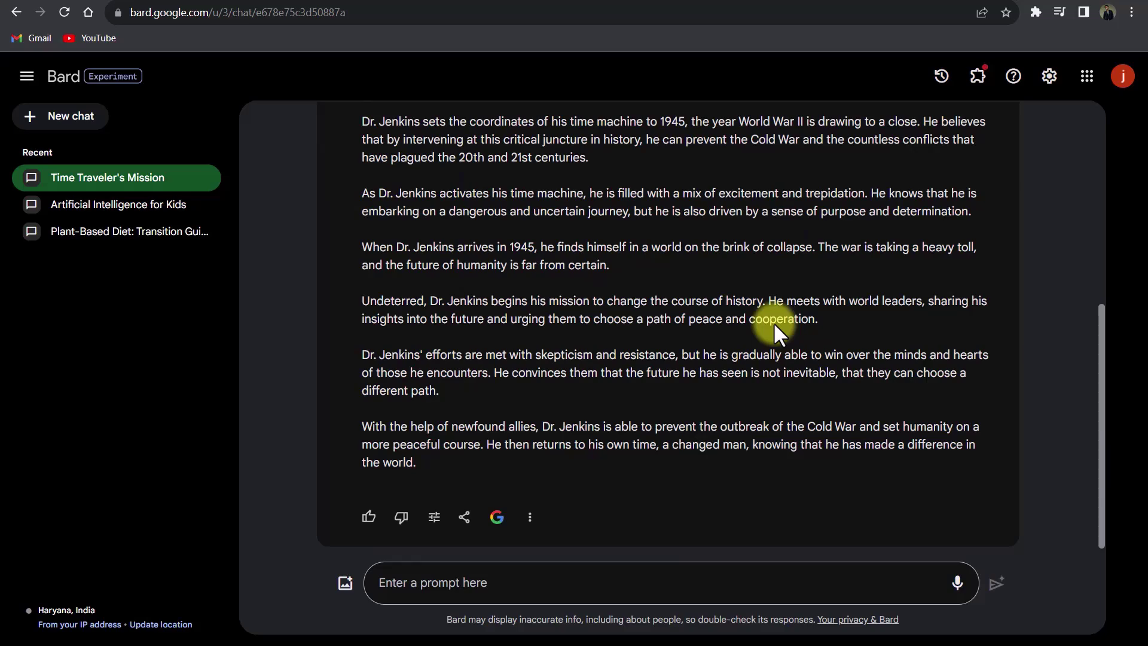
scroll(773, 322, up, 6)
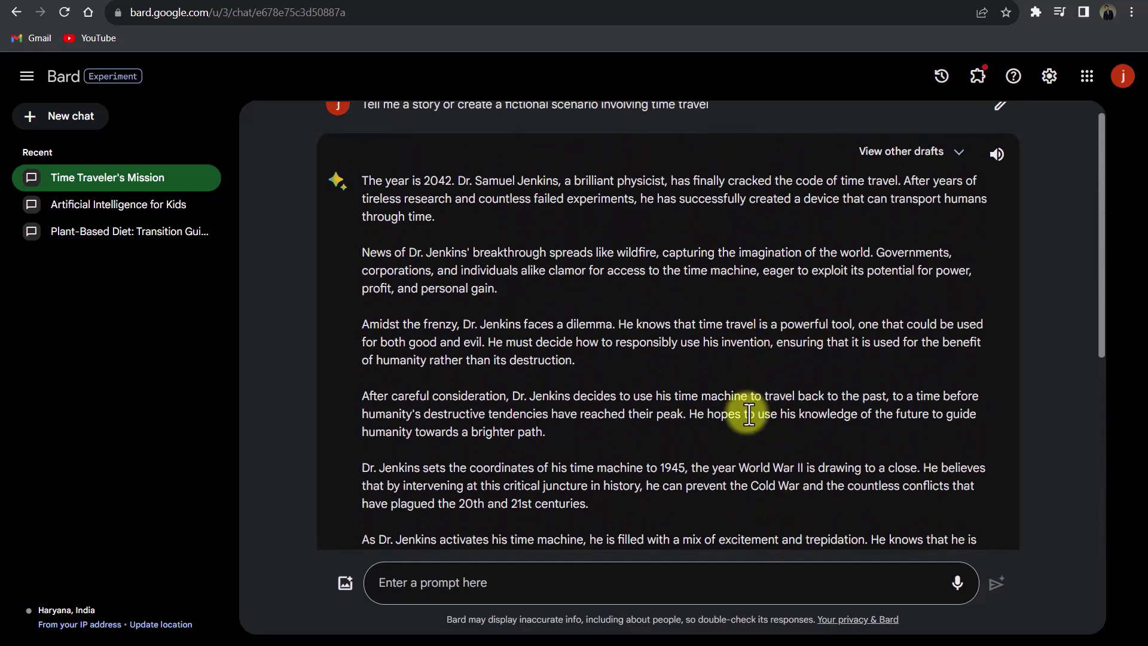
scroll(748, 414, down, 3)
scroll(749, 413, down, 1)
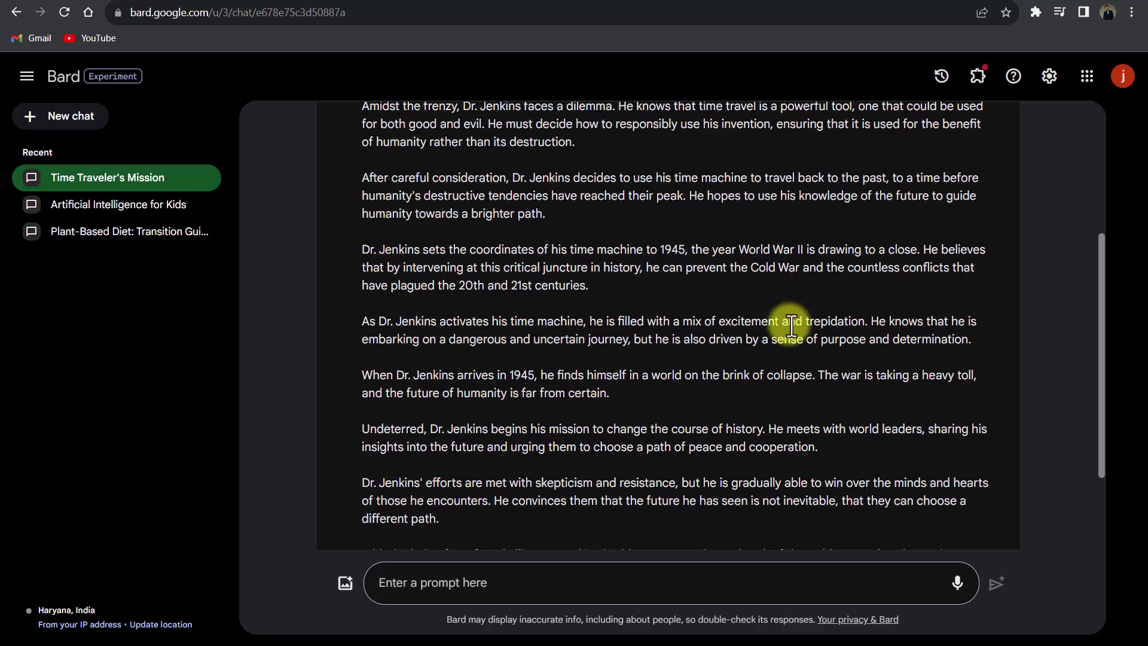
click(70, 116)
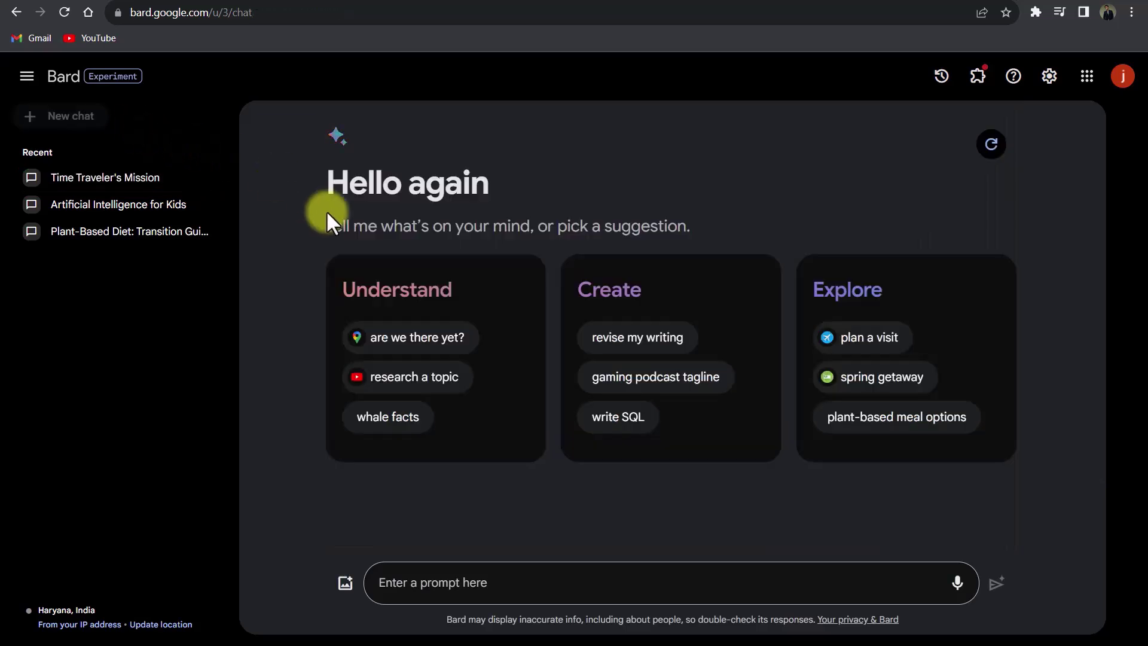